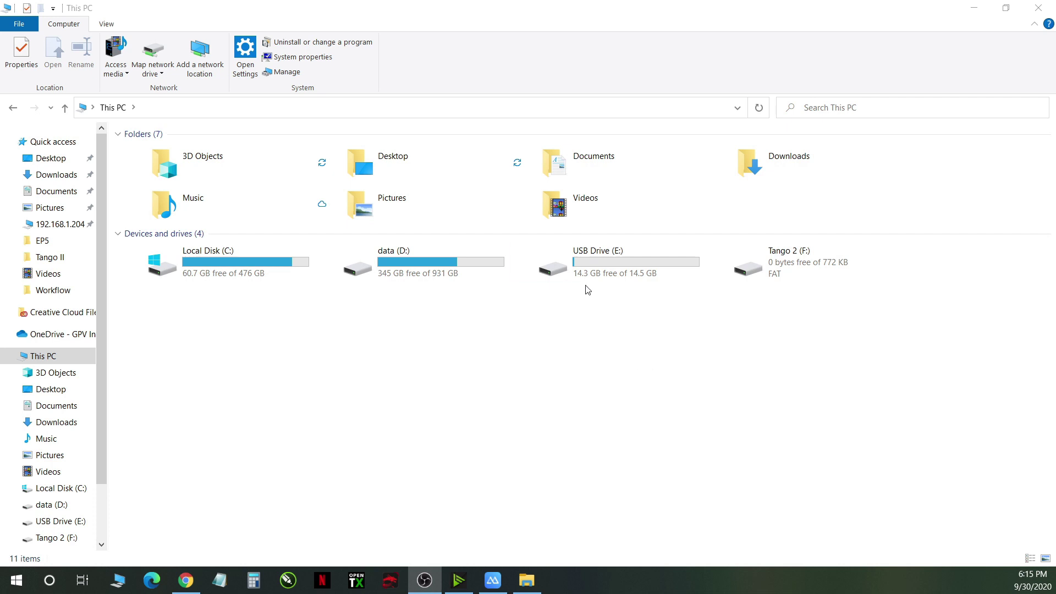
# Step: Open USB Drive (E:) and copy all of its existing files and folders
pyautogui.doubleClick(594, 266)
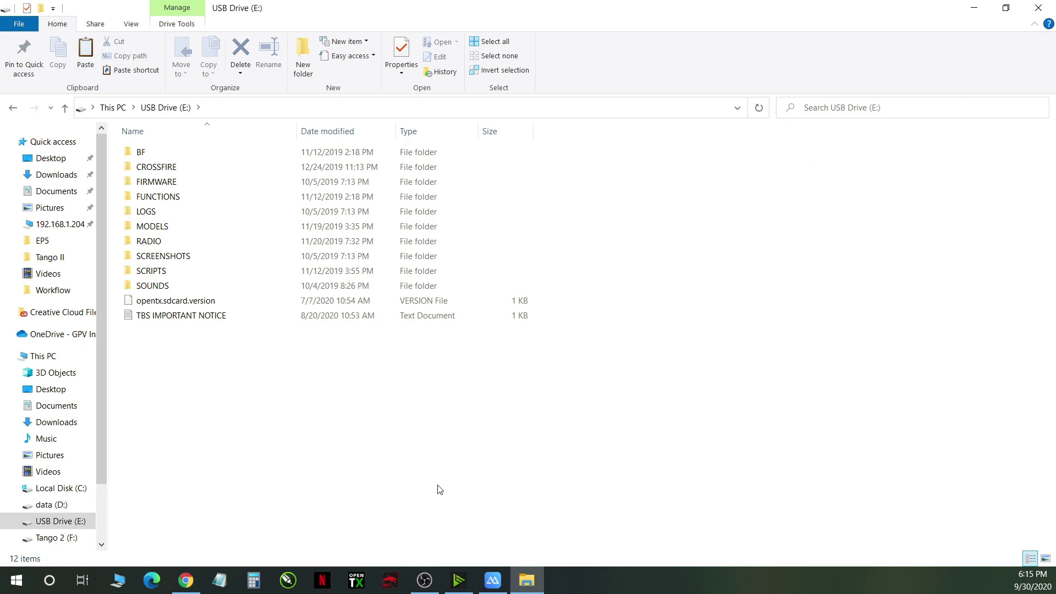
pyautogui.hotkey('ctrl', 'a')
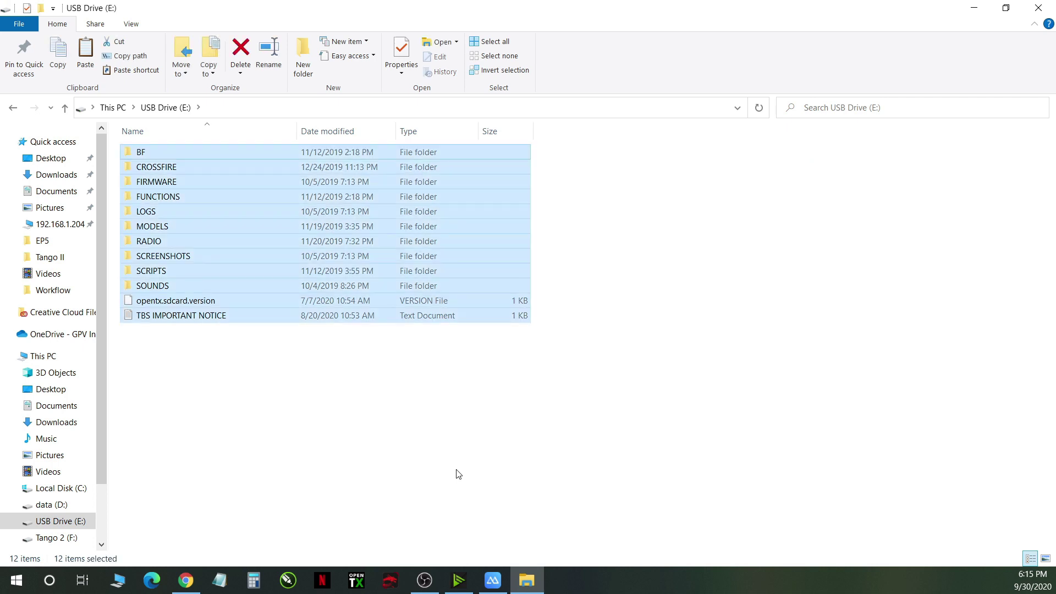
pyautogui.rightClick(361, 245)
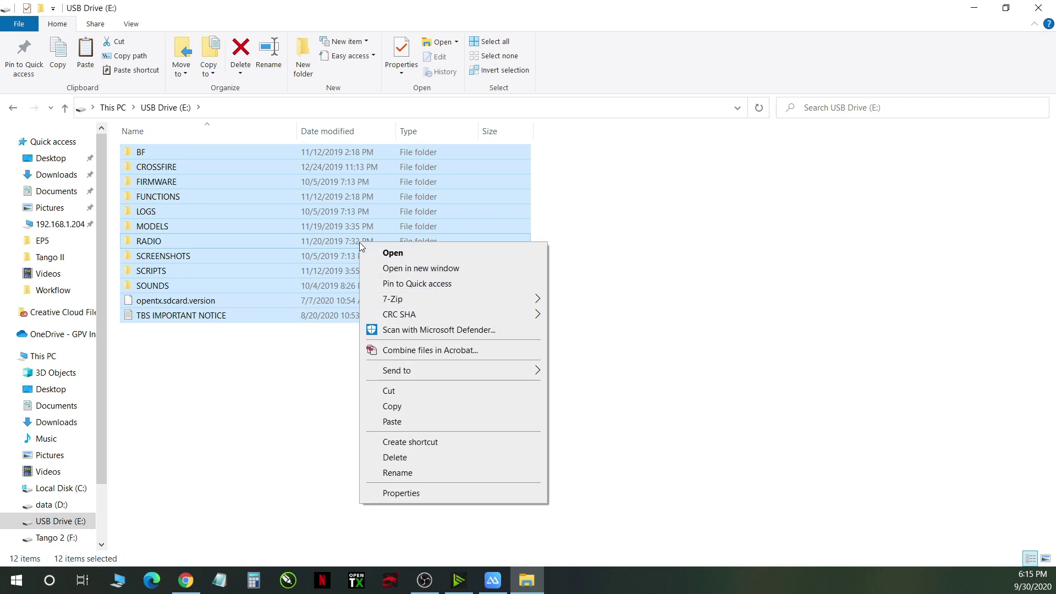
pyautogui.click(421, 408)
pyautogui.click(398, 419)
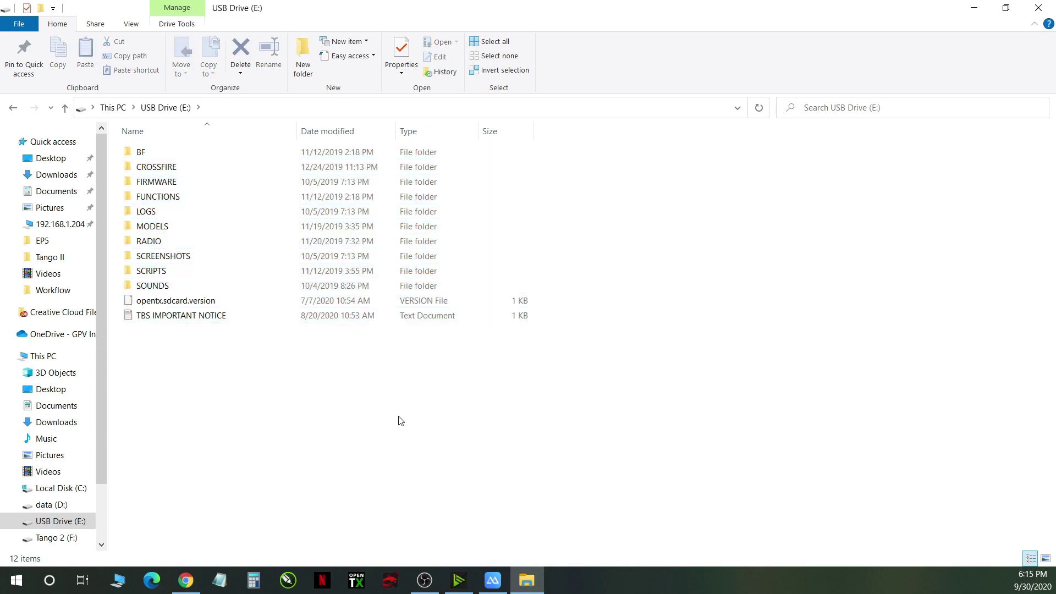
# Step: Look into the OLD SD-Card backup folder under Drone\Tango II on data (D:), and return to the Tango II folder
pyautogui.click(62, 506)
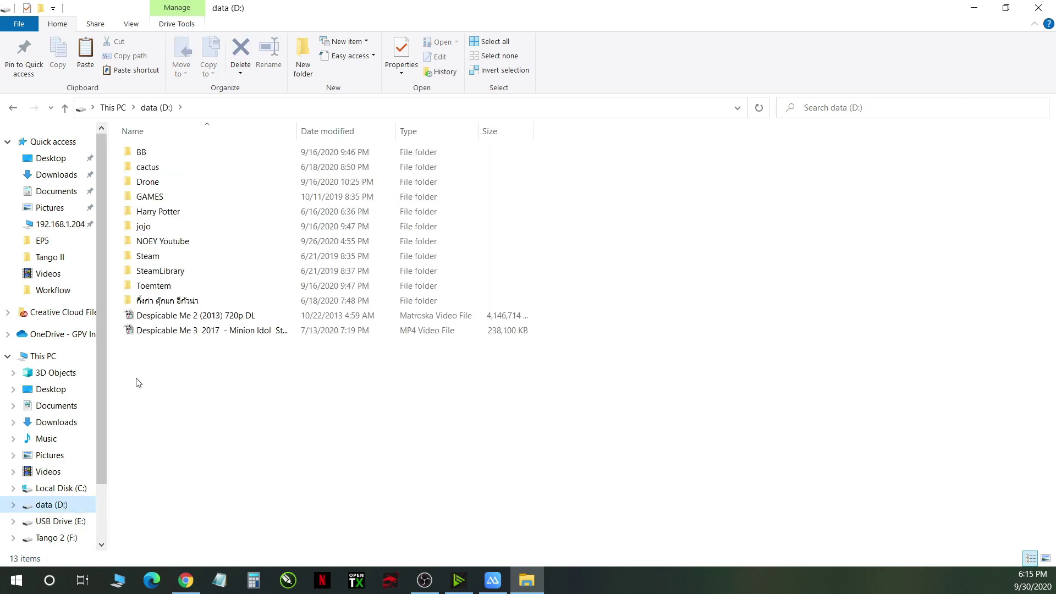
pyautogui.doubleClick(145, 185)
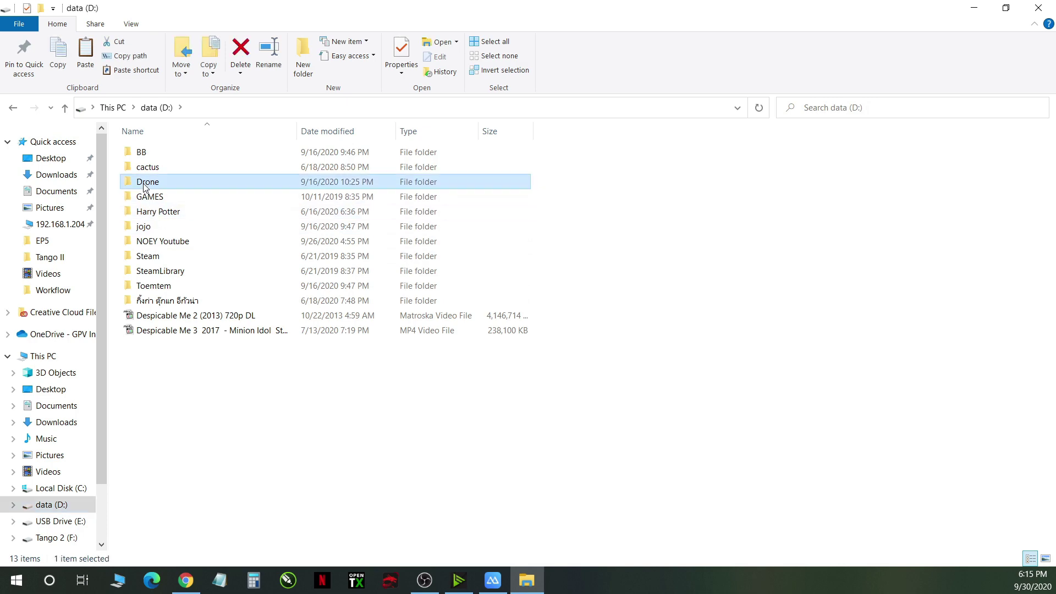
pyautogui.doubleClick(156, 229)
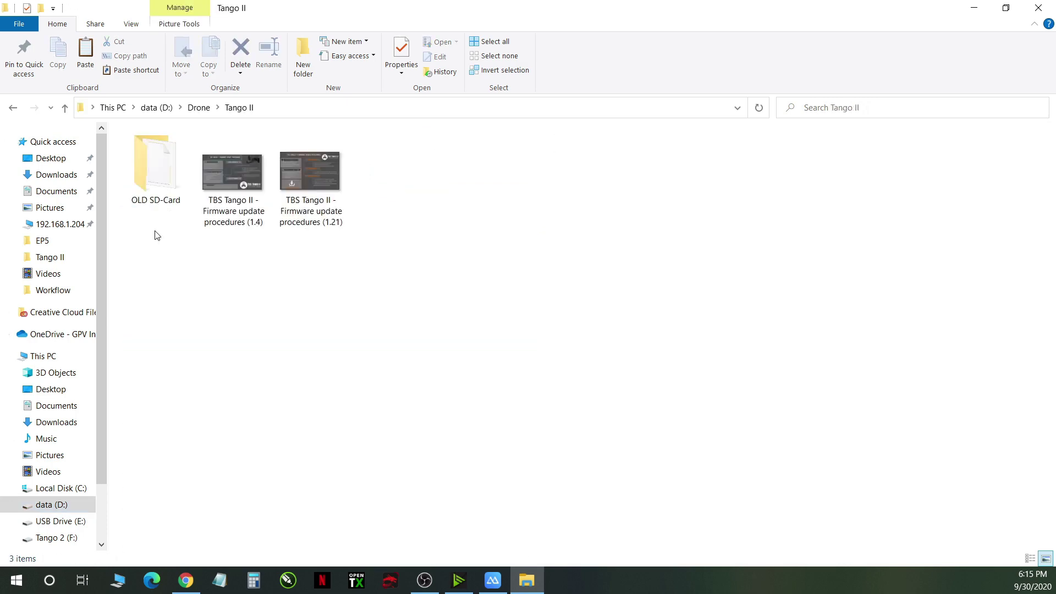
pyautogui.doubleClick(151, 175)
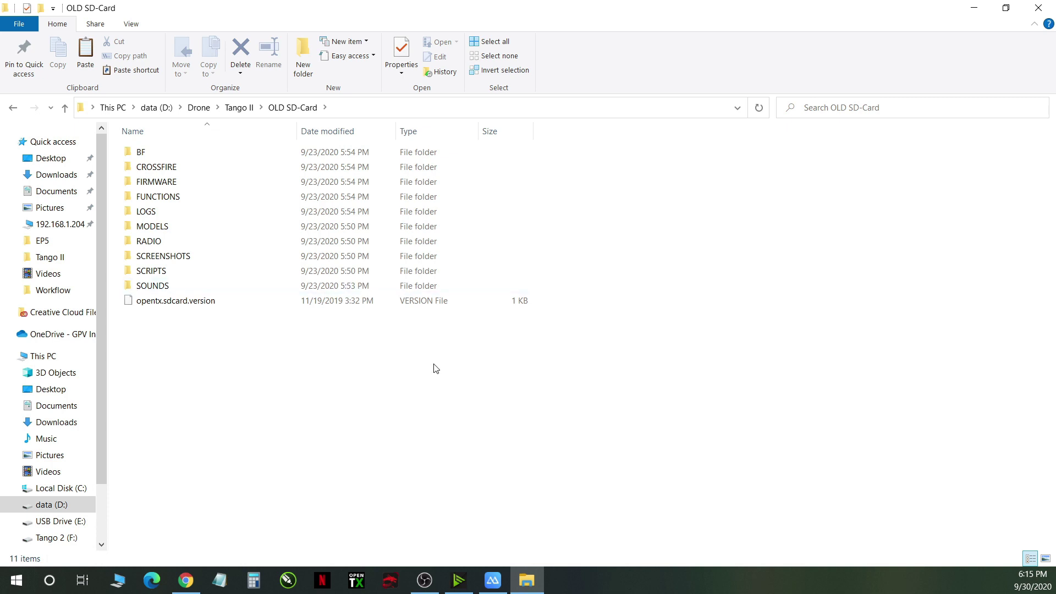
pyautogui.rightClick(425, 383)
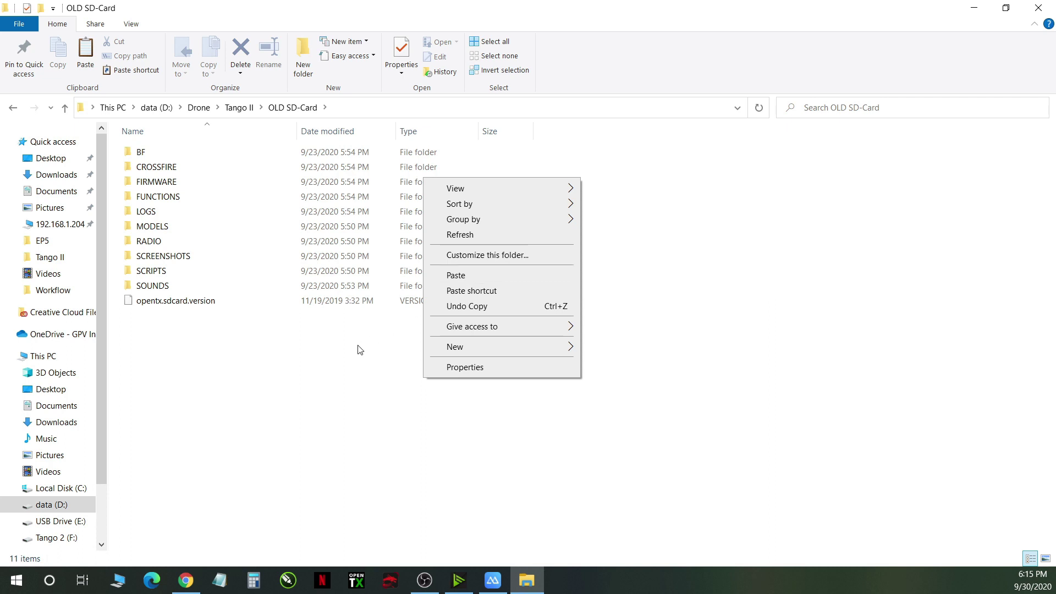
pyautogui.click(342, 357)
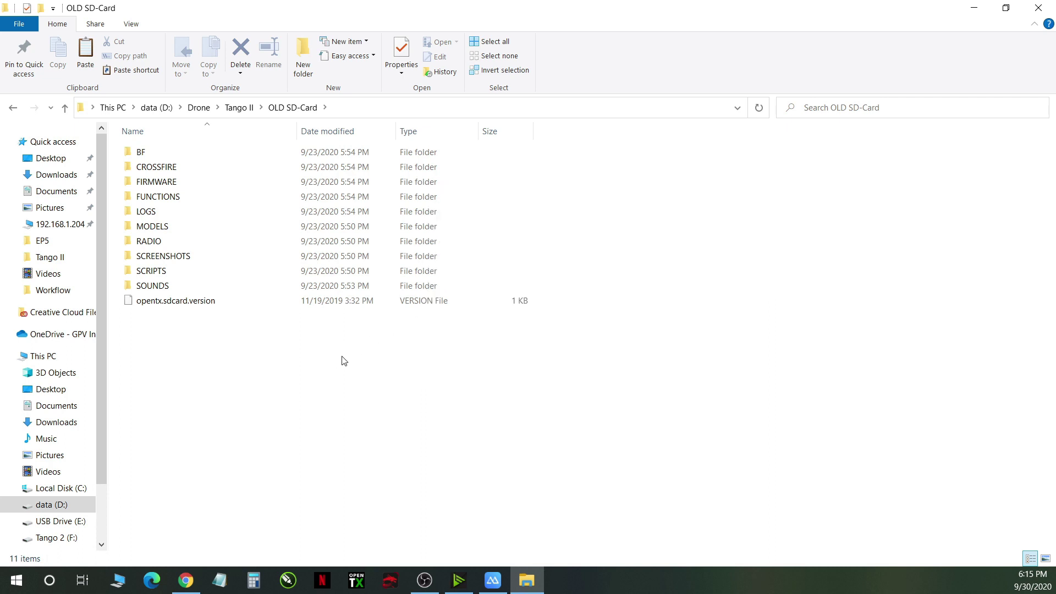
pyautogui.click(237, 108)
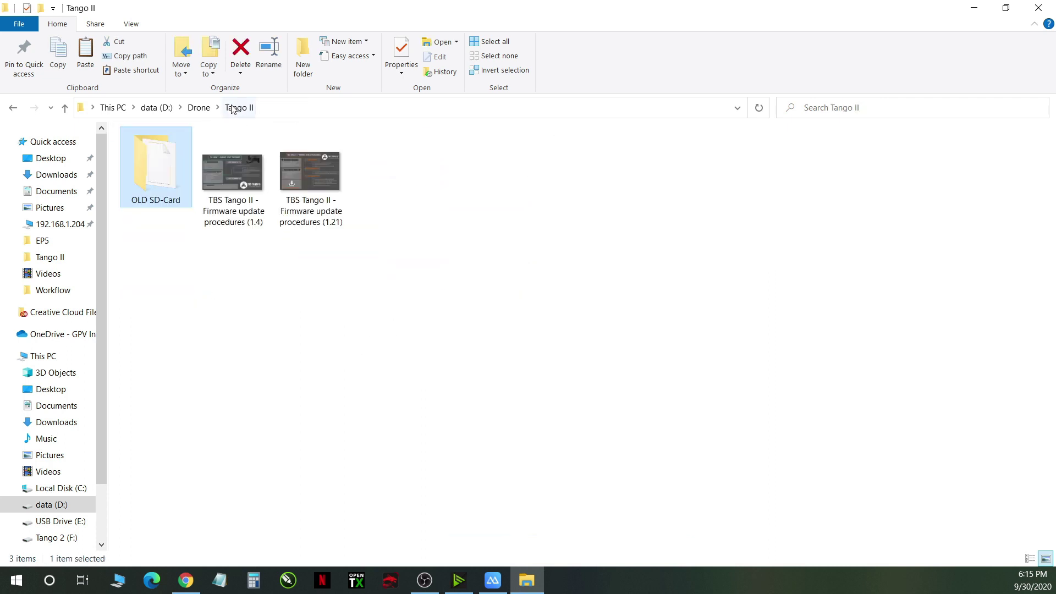
# Step: Switch to Chrome and open the TBS Tango 2 Pro product page from the Team BlackSheep shop's RC Link radio category
pyautogui.click(185, 580)
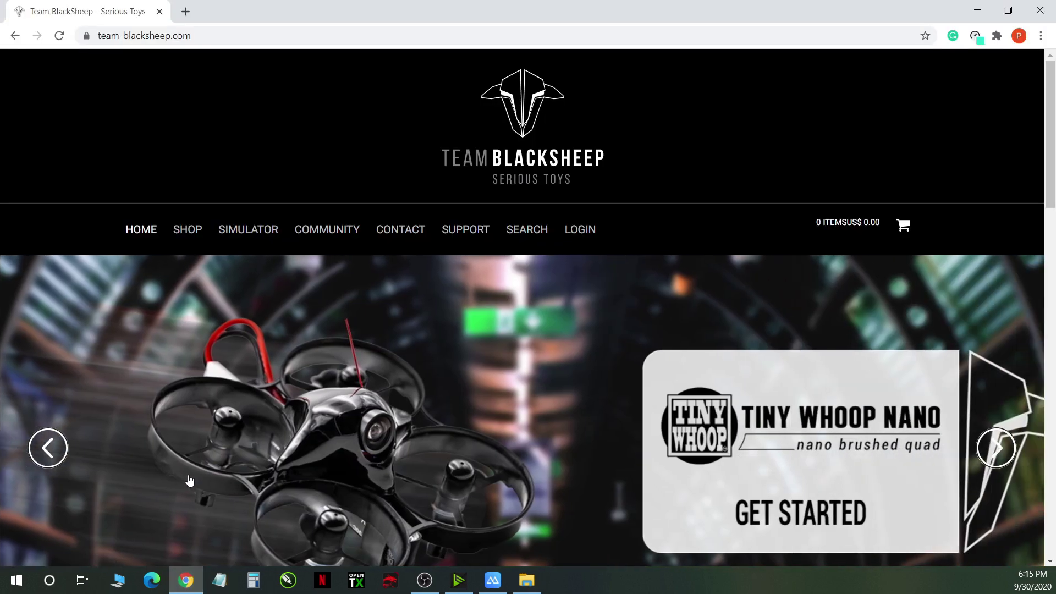
pyautogui.click(185, 231)
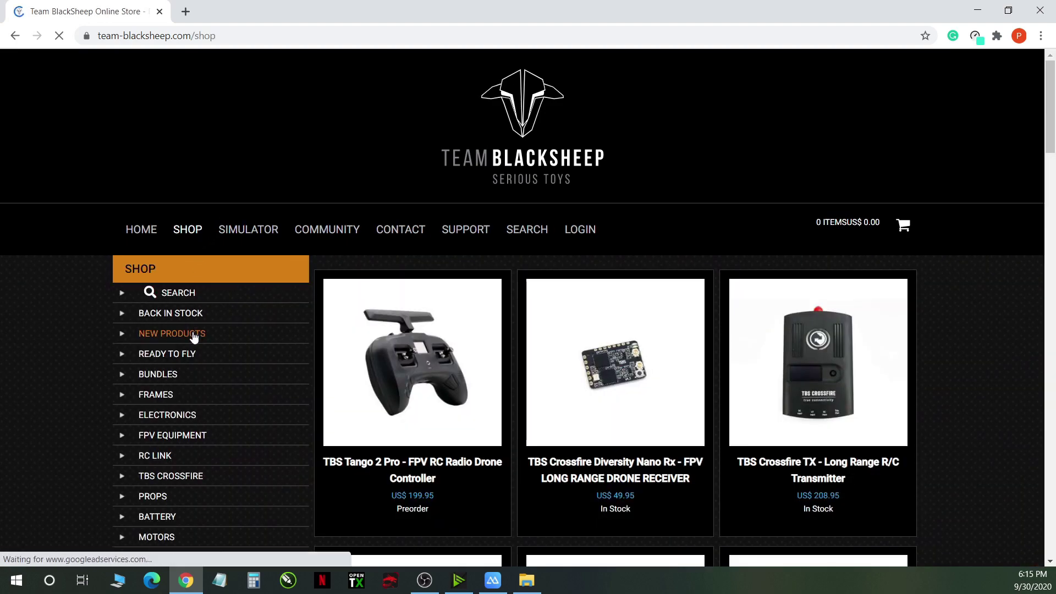
pyautogui.scroll(-3, 193, 337)
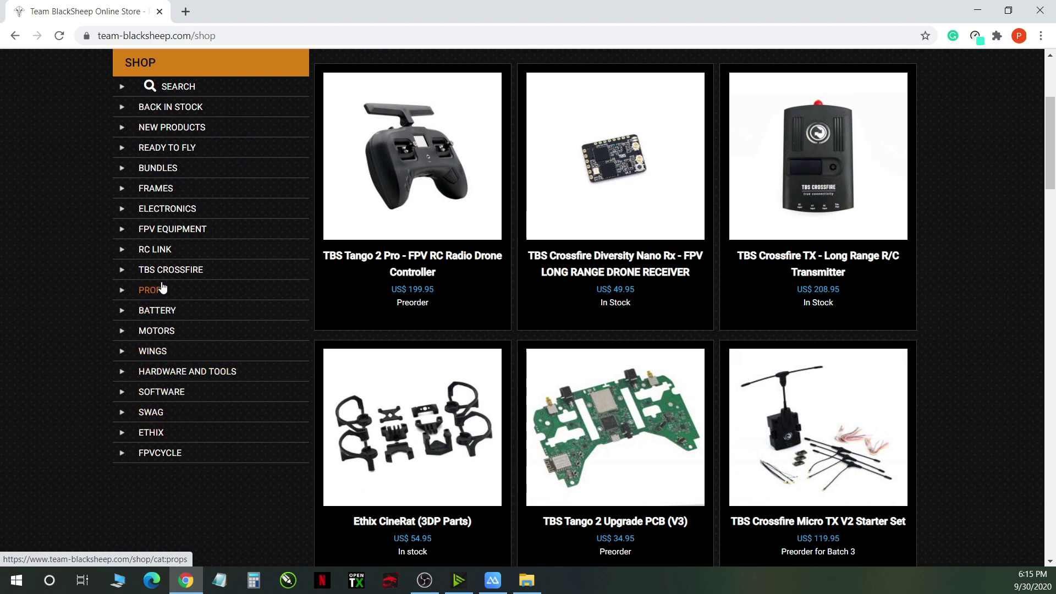
pyautogui.click(154, 249)
pyautogui.click(182, 270)
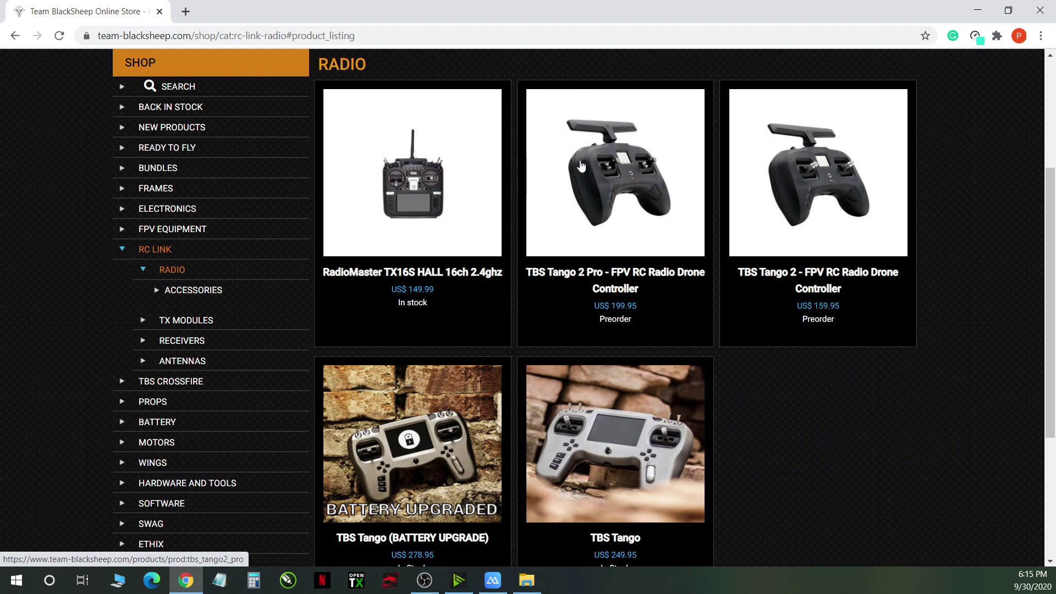
pyautogui.click(594, 172)
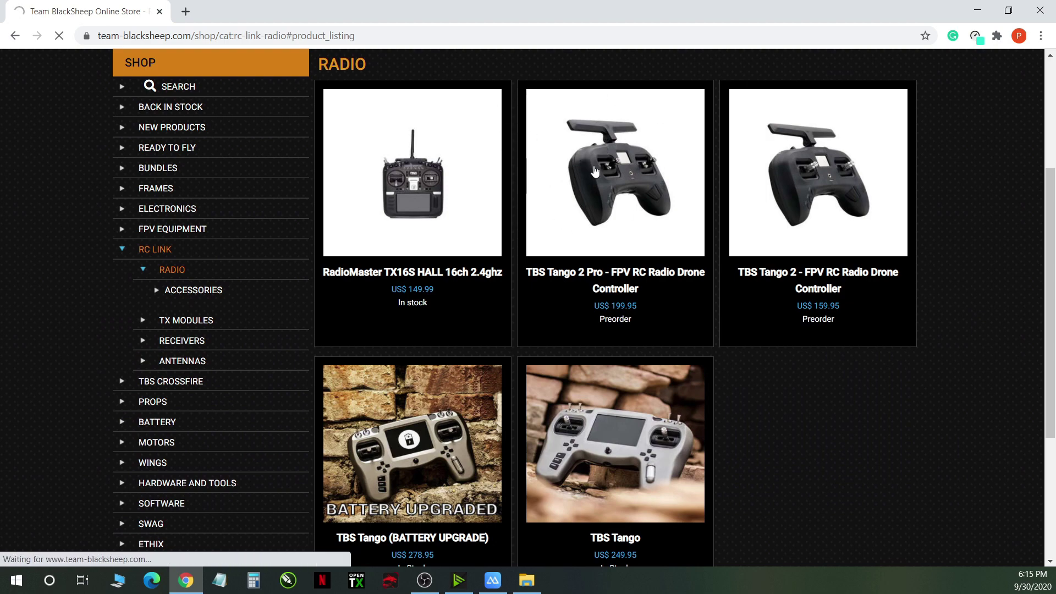
# Step: Download the Tango 2 SD Card Contents for Freedom TX 1.2x as tango2_sd_files_2020_08_20_0026.zip into the Tango II folder
pyautogui.scroll(-10, 579, 372)
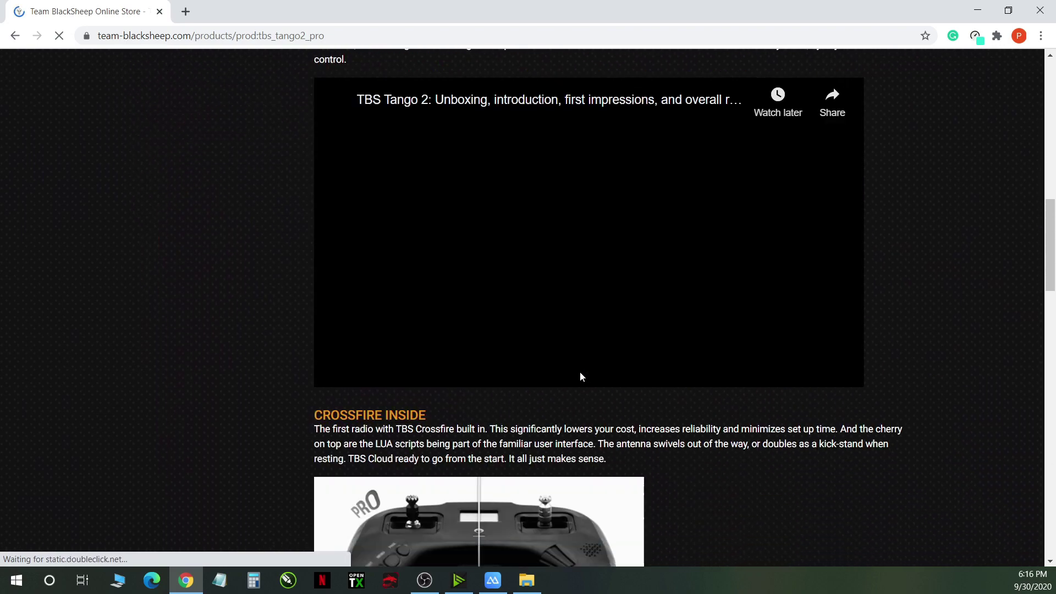
pyautogui.scroll(-15, 581, 377)
pyautogui.scroll(-5, 580, 394)
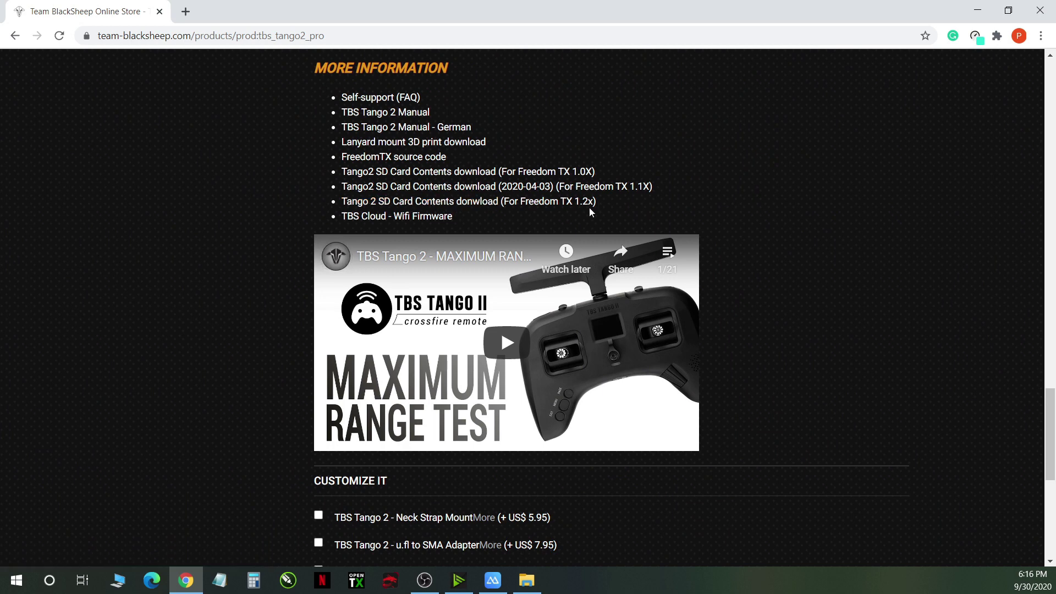
pyautogui.click(469, 203)
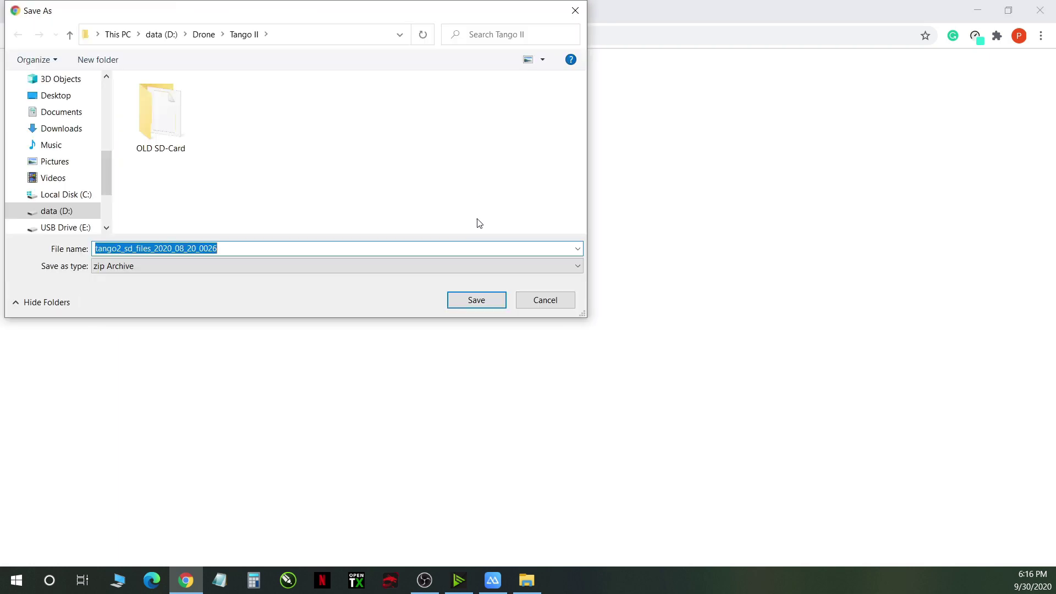
pyautogui.click(476, 300)
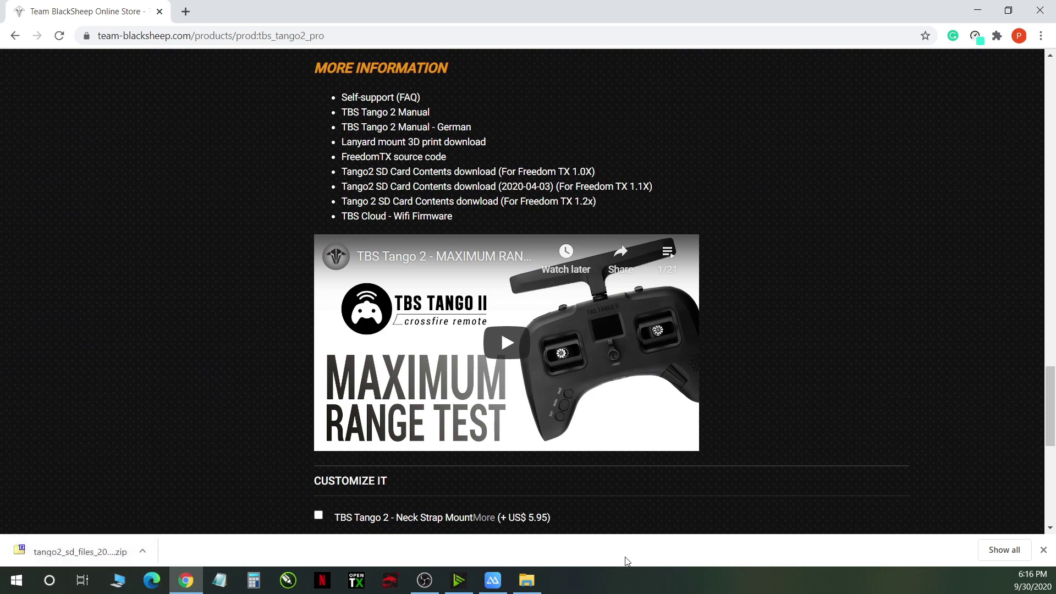
# Step: Switch to File Explorer and extract the sdcard-tango2-1.2V0026 folder from the downloaded archive into the Tango II folder
pyautogui.click(527, 580)
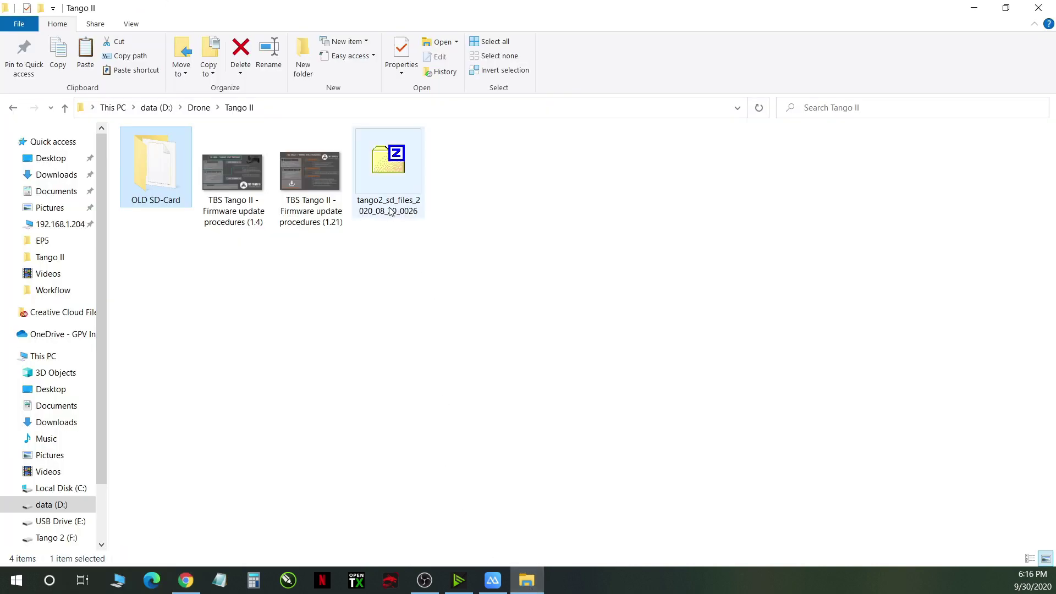
pyautogui.click(391, 169)
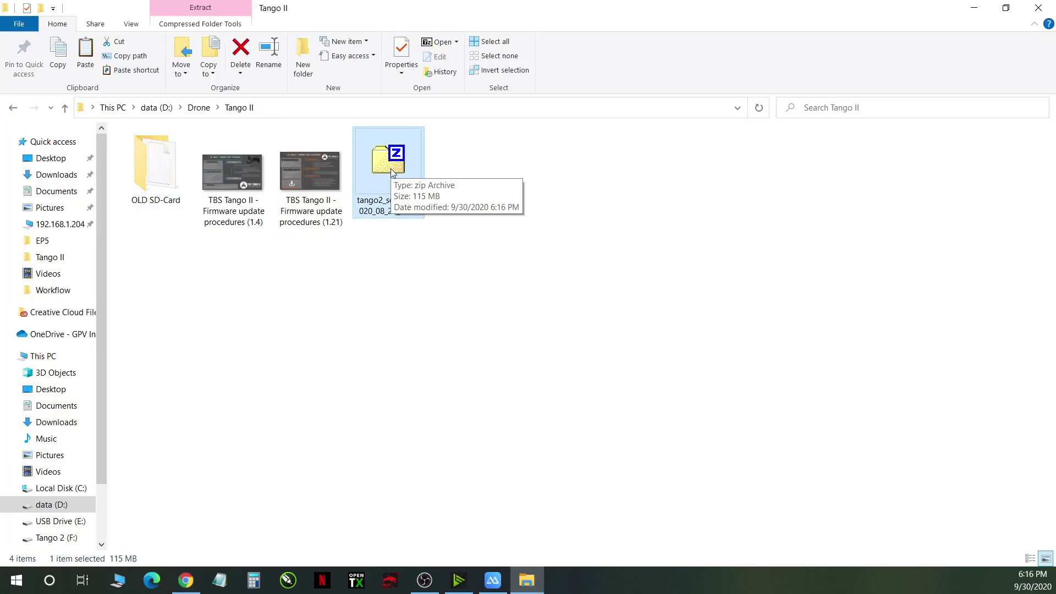
pyautogui.doubleClick(390, 169)
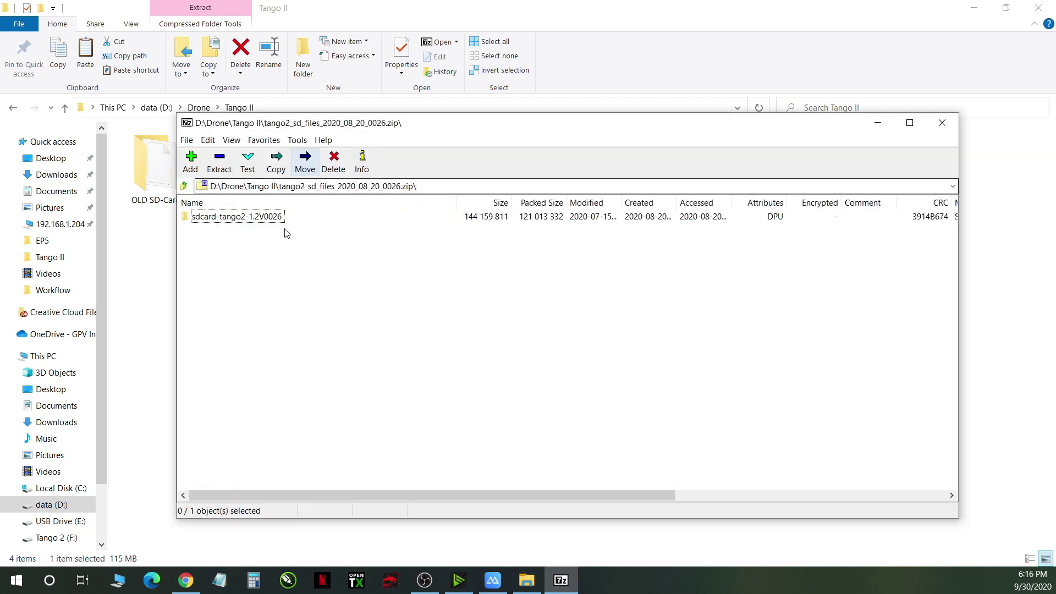
pyautogui.doubleClick(257, 220)
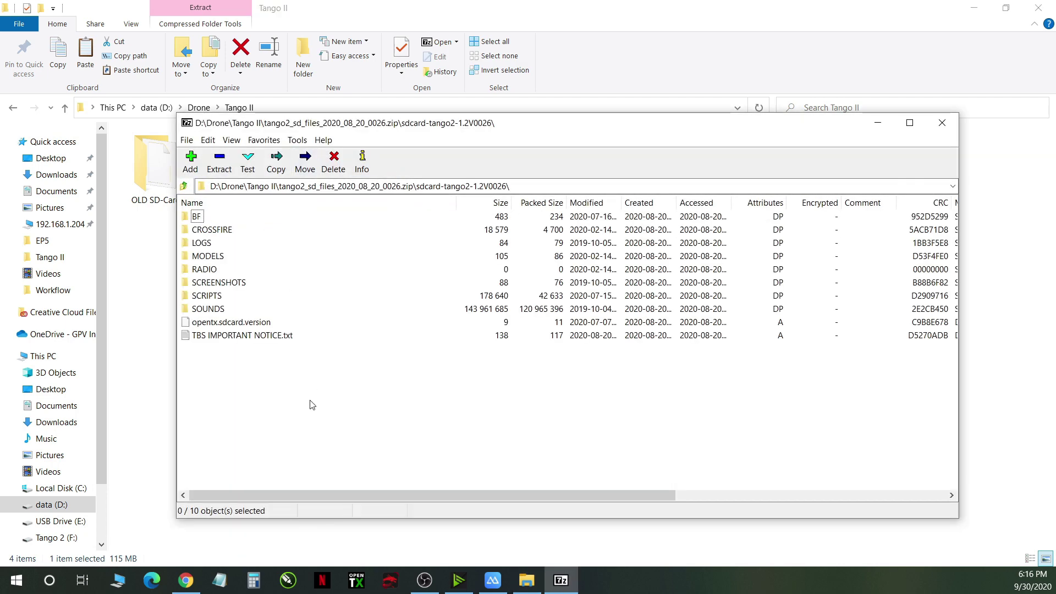
pyautogui.click(184, 187)
pyautogui.moveTo(424, 128); pyautogui.dragTo(680, 121)
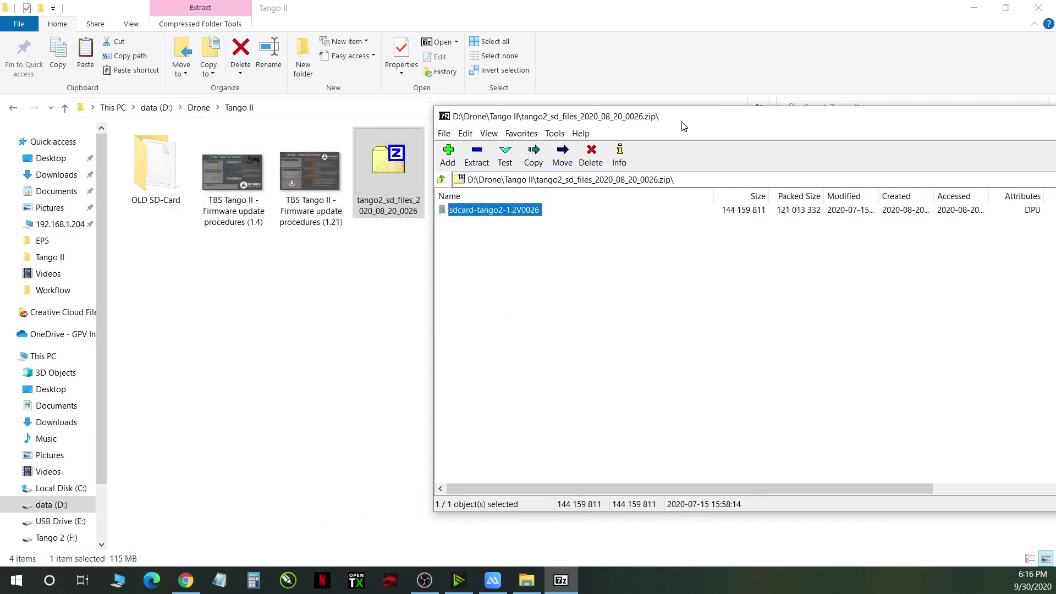
pyautogui.moveTo(459, 216); pyautogui.dragTo(258, 337)
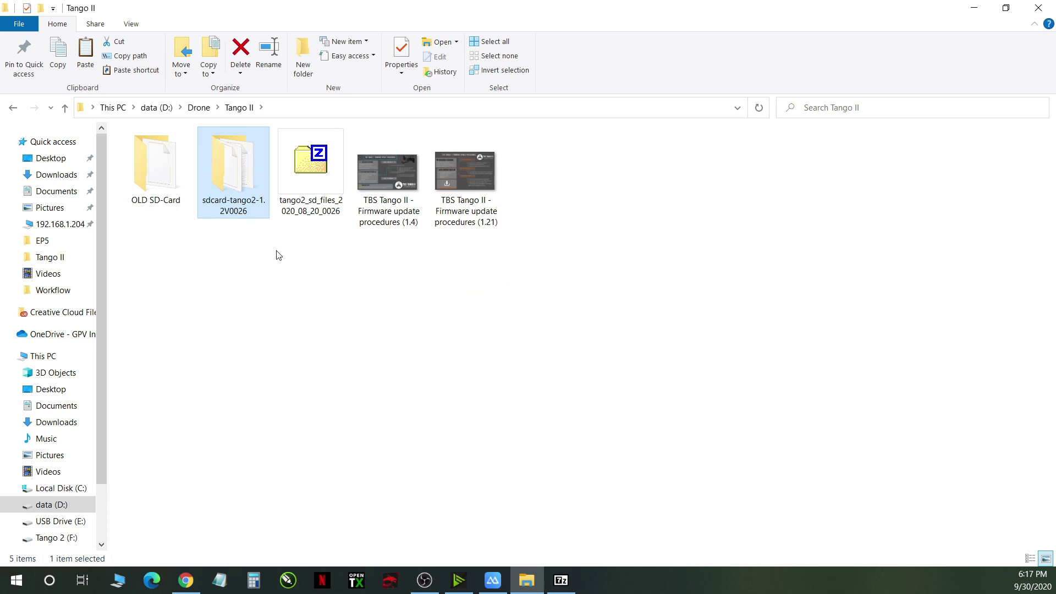
# Step: Copy all files and folders inside the extracted sdcard-tango2-1.2V0026 folder
pyautogui.doubleClick(237, 180)
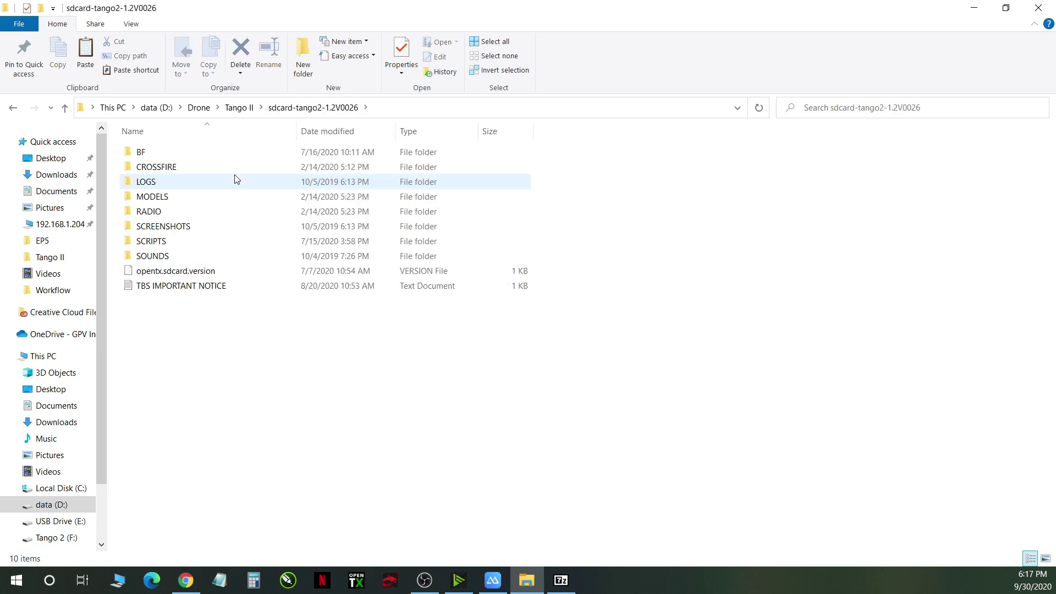
pyautogui.hotkey('ctrl', 'a')
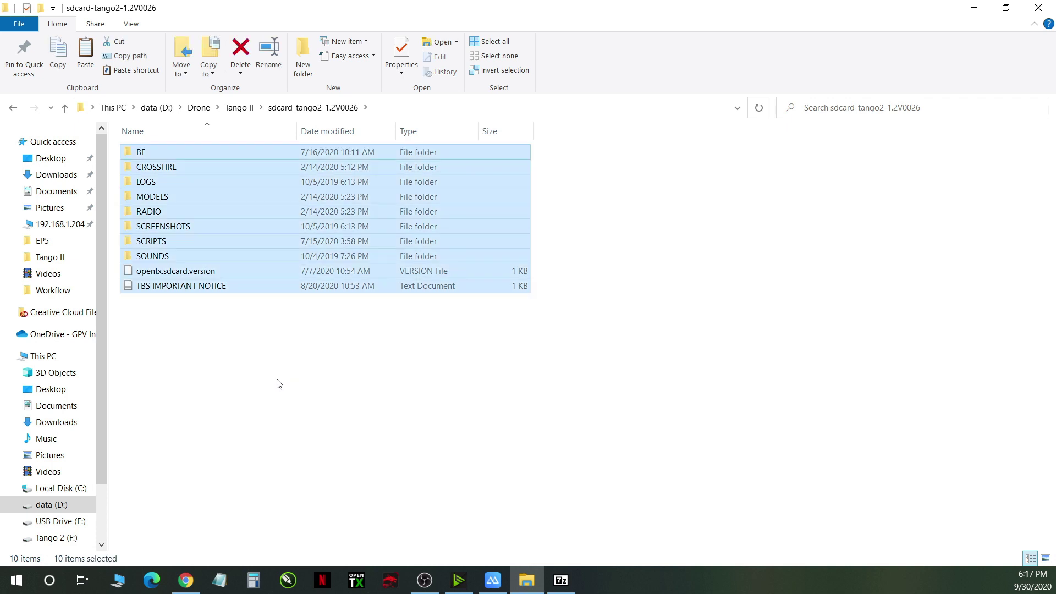
pyautogui.rightClick(261, 246)
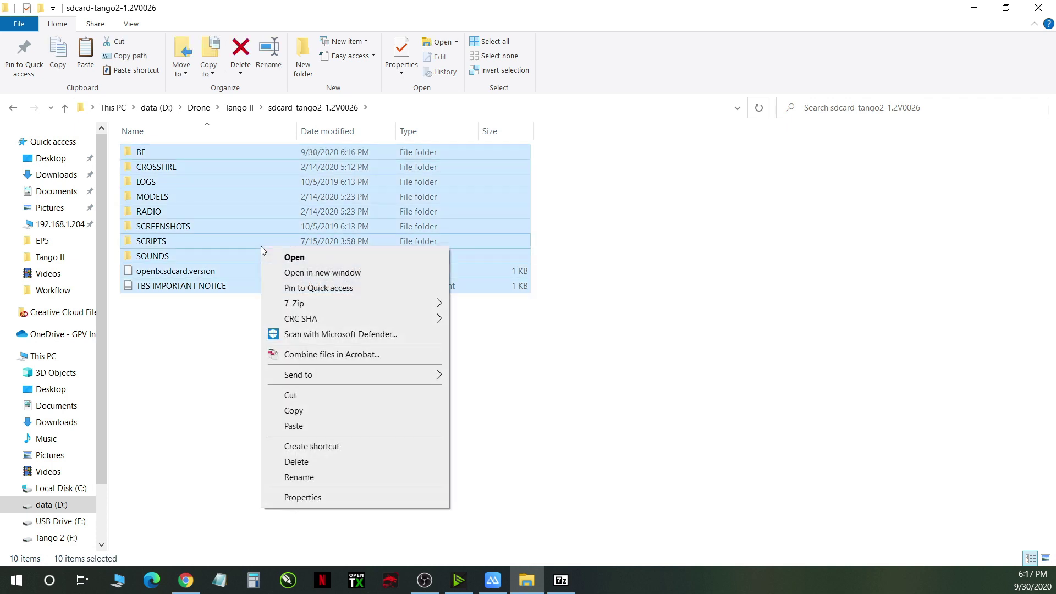
pyautogui.click(306, 410)
pyautogui.rightClick(239, 242)
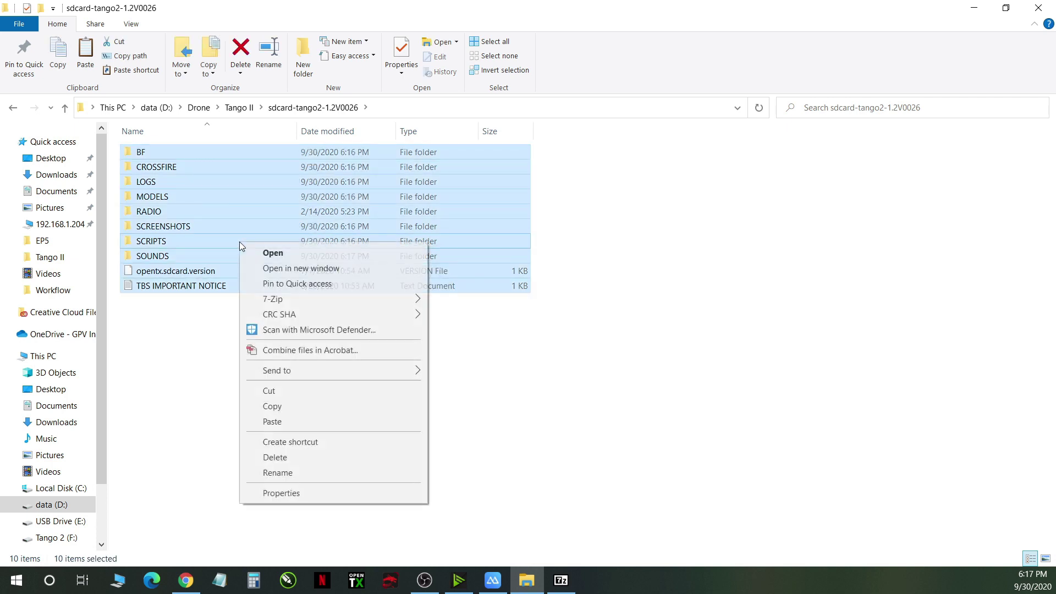
pyautogui.click(285, 408)
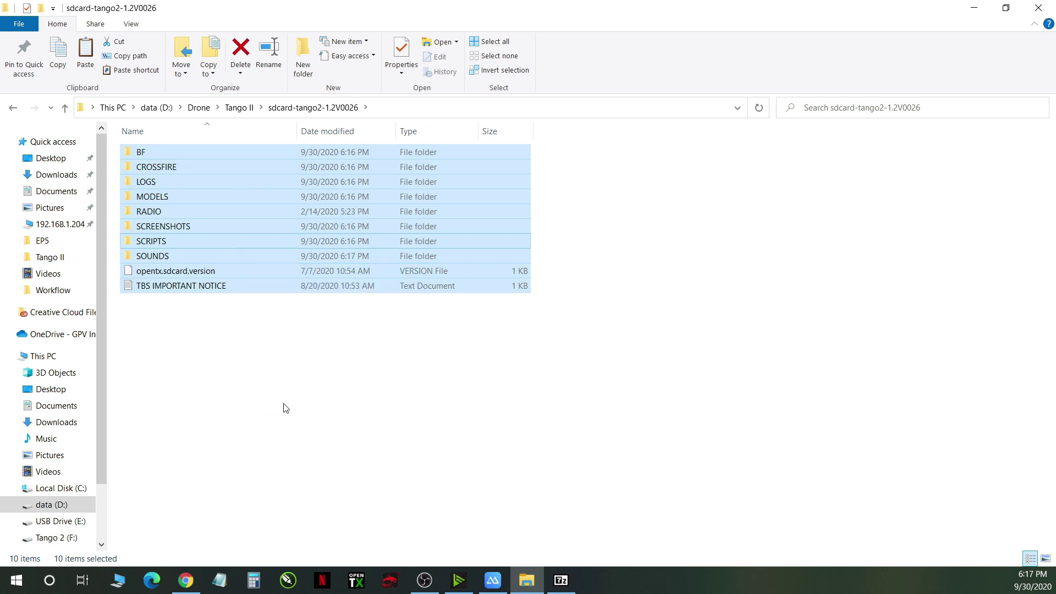
# Step: Go to USB Drive (E:) and check the paste option for the copied SD card contents
pyautogui.click(78, 521)
pyautogui.rightClick(530, 364)
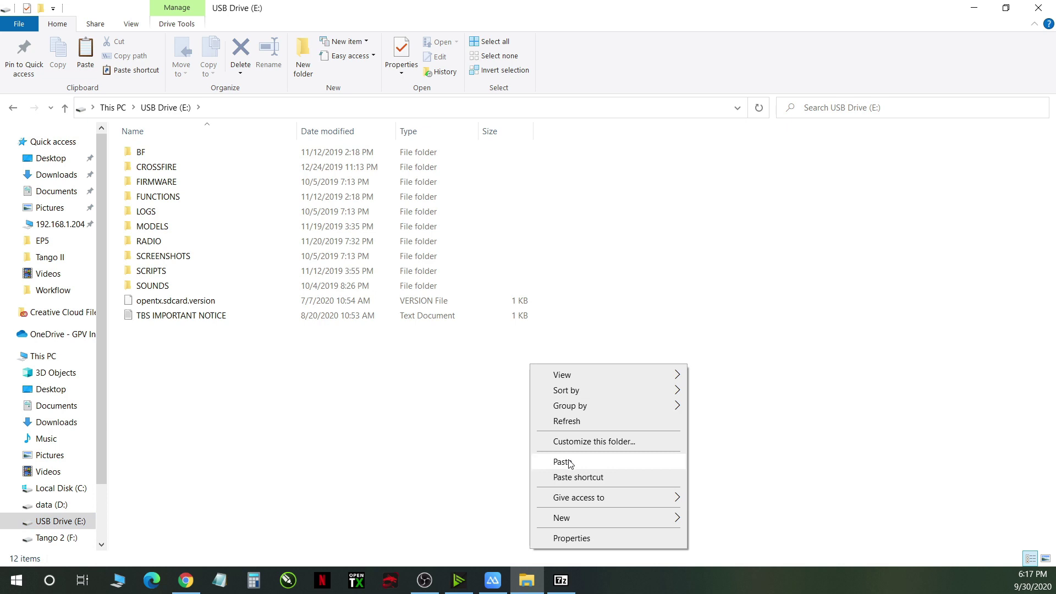
pyautogui.click(355, 439)
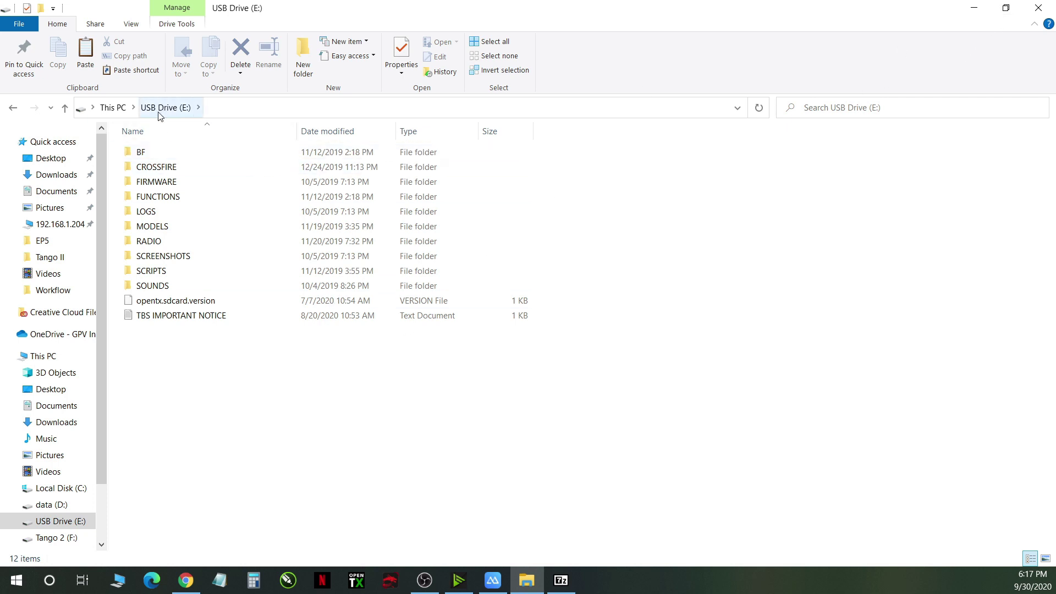
# Step: Open the OLD SD-Card backup folder under data (D:) > Drone > Tango II and restore its window from full-screen size
pyautogui.click(58, 504)
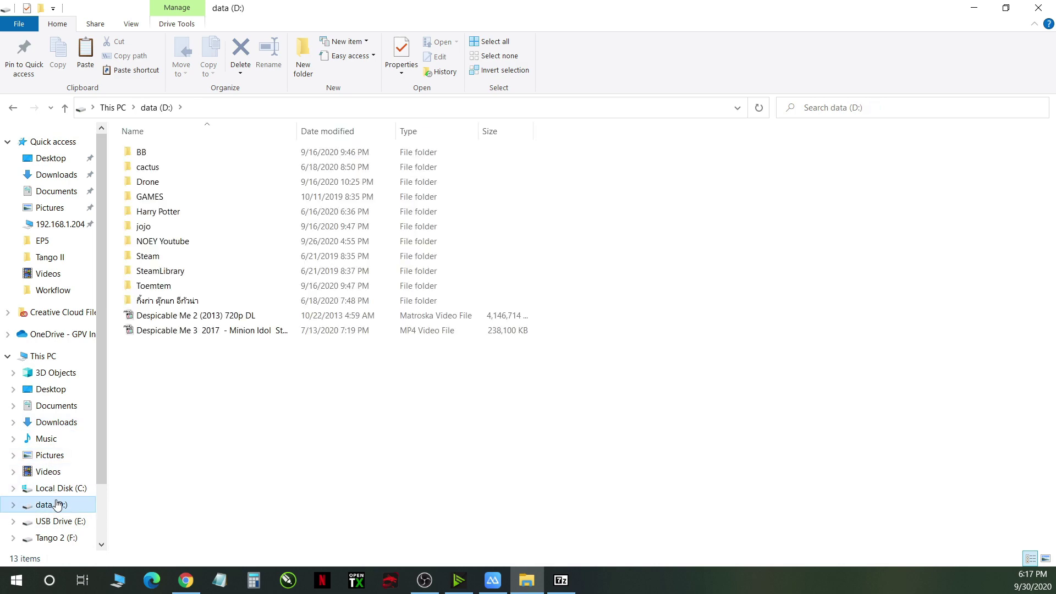
pyautogui.doubleClick(148, 182)
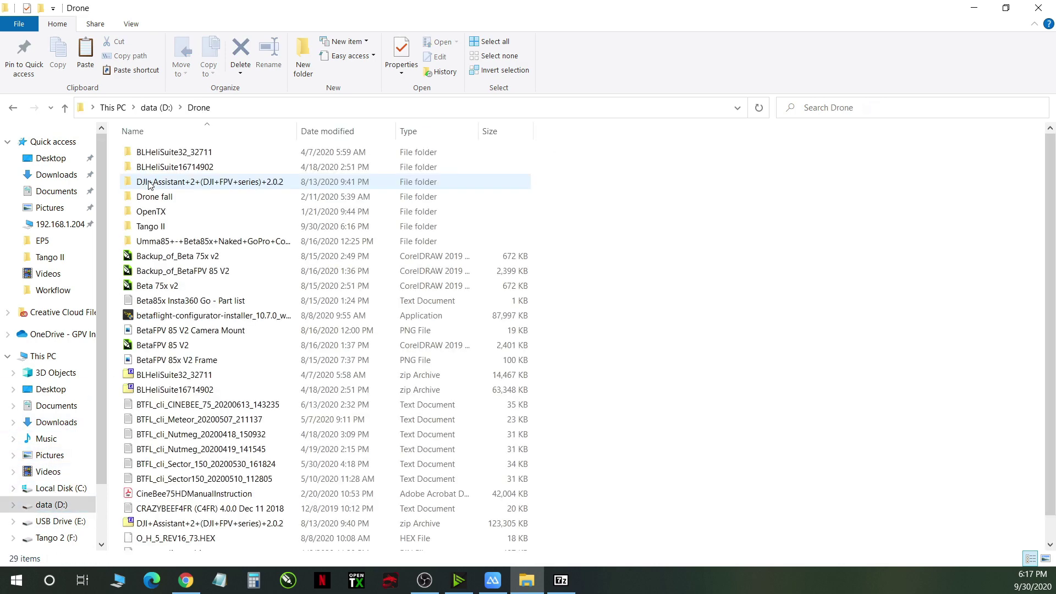
pyautogui.doubleClick(154, 228)
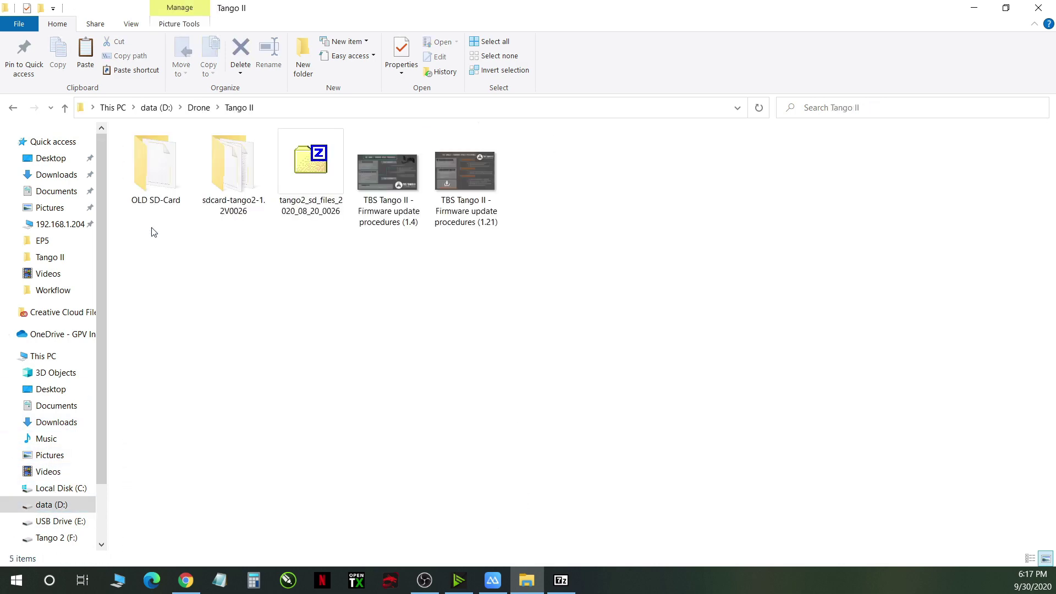
pyautogui.doubleClick(154, 196)
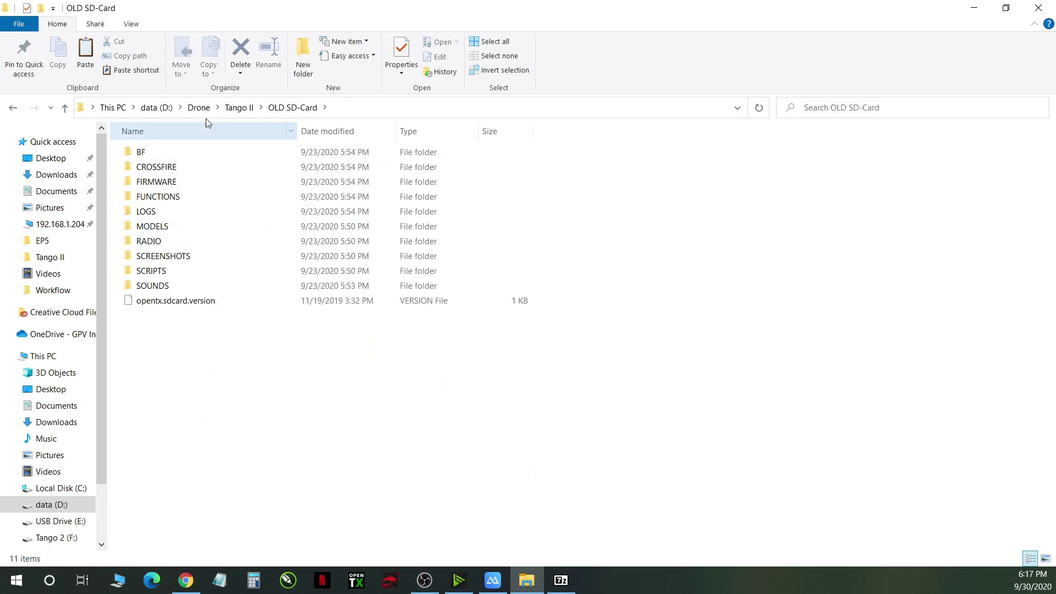
pyautogui.doubleClick(224, 7)
pyautogui.moveTo(224, 7); pyautogui.dragTo(622, 51)
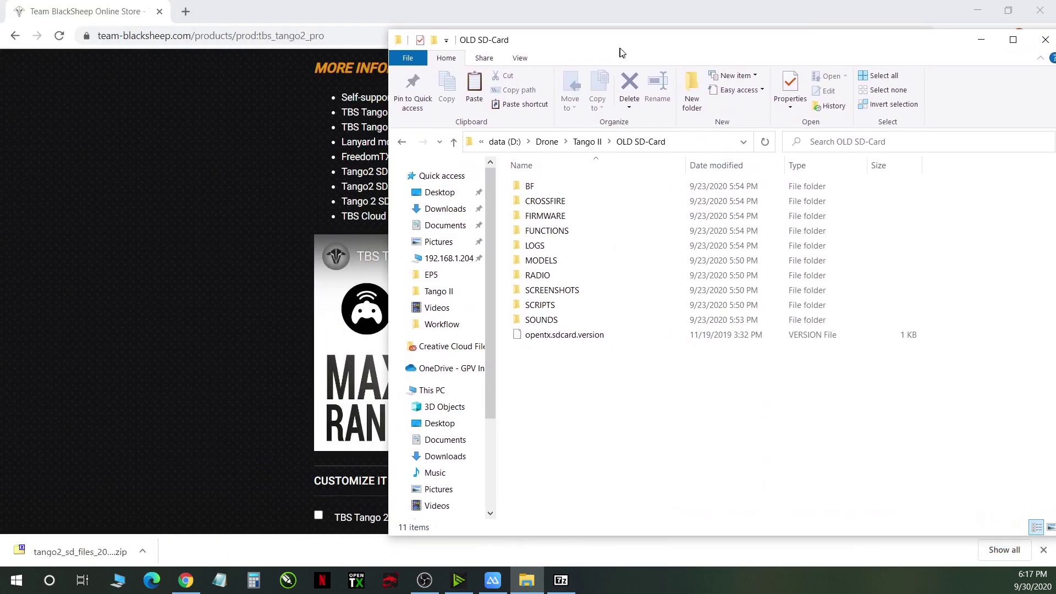
# Step: Open USB Drive (E:) in a second File Explorer window and narrow the OLD SD-Card window so both show side by side
pyautogui.rightClick(526, 582)
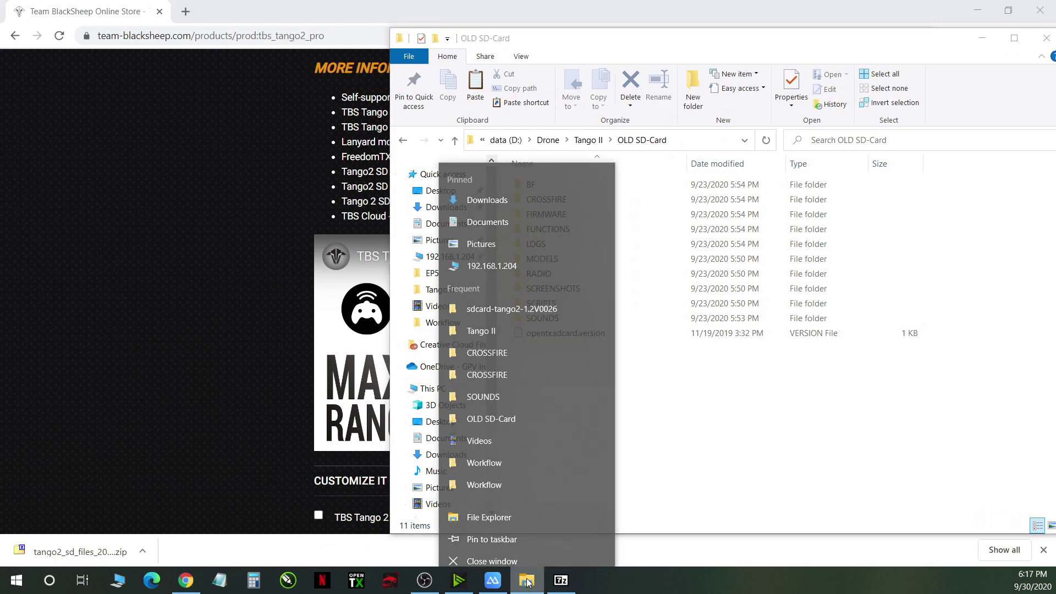
pyautogui.click(478, 509)
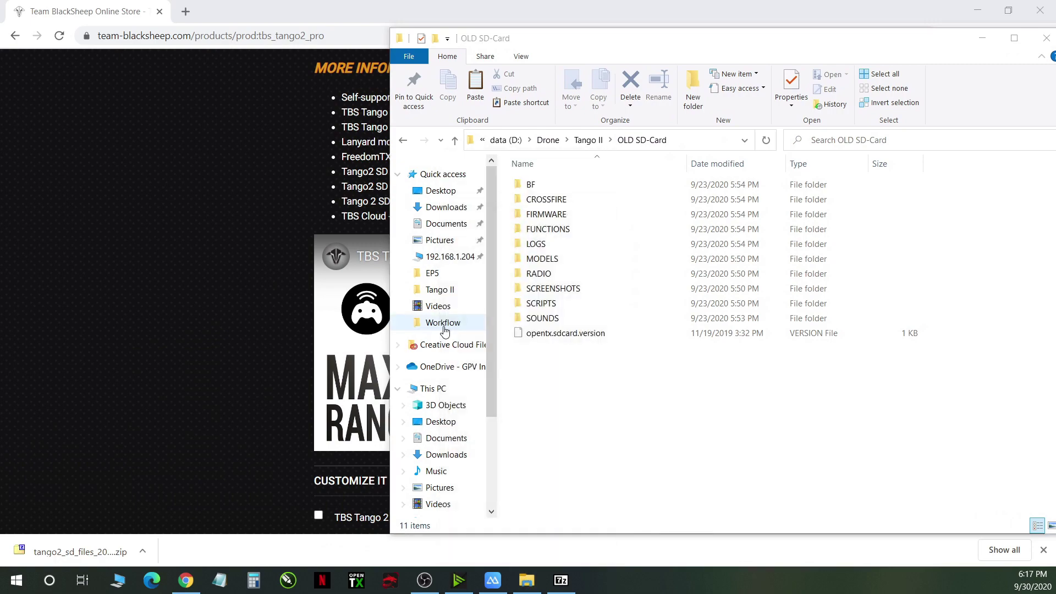
pyautogui.moveTo(615, 62); pyautogui.dragTo(209, 22)
pyautogui.scroll(-2, 91, 474)
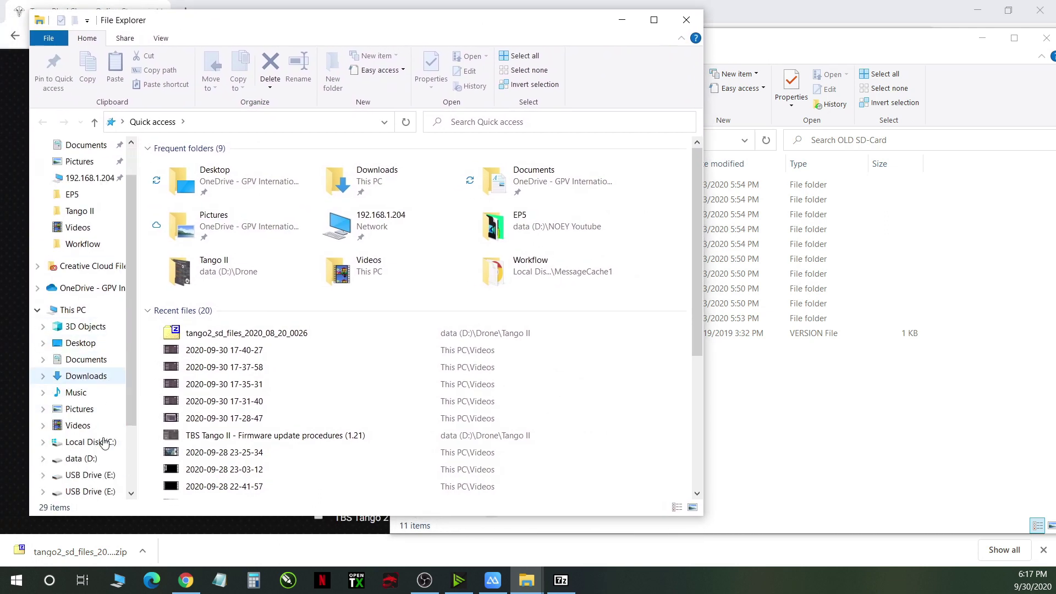
pyautogui.click(104, 462)
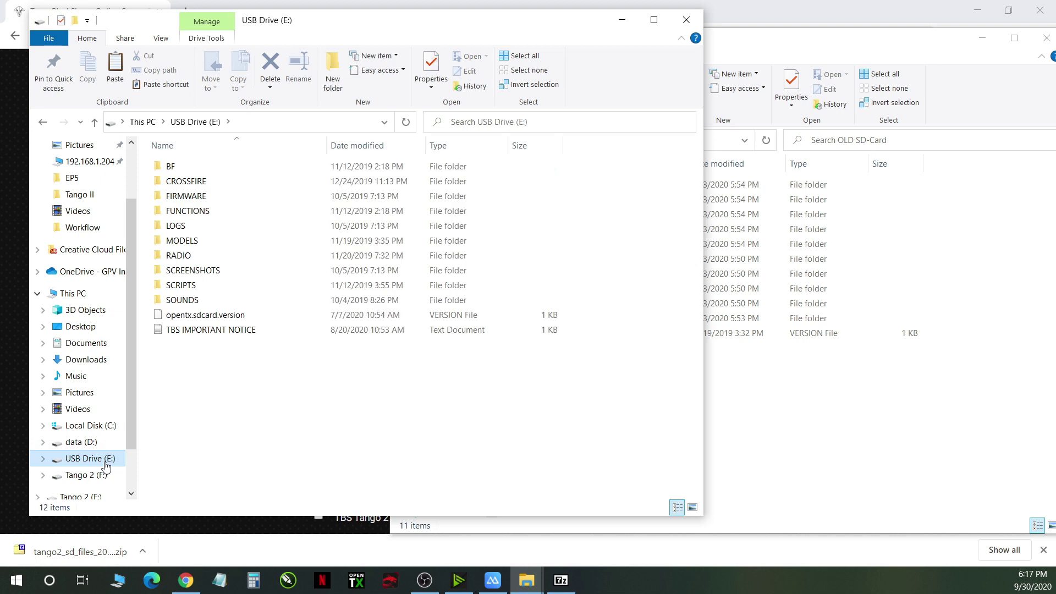
pyautogui.click(753, 431)
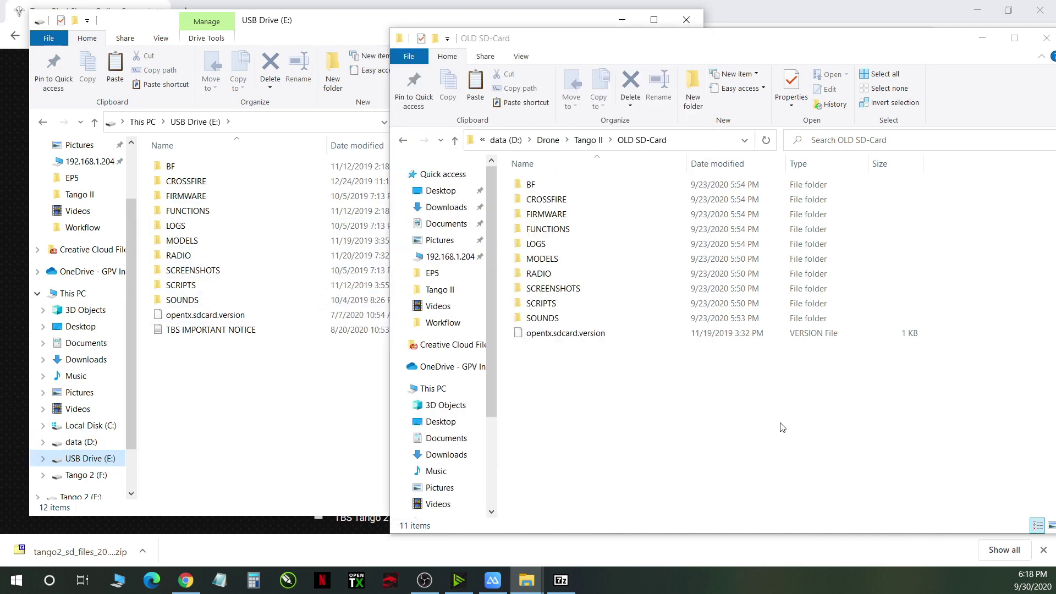
pyautogui.moveTo(388, 120); pyautogui.dragTo(610, 120)
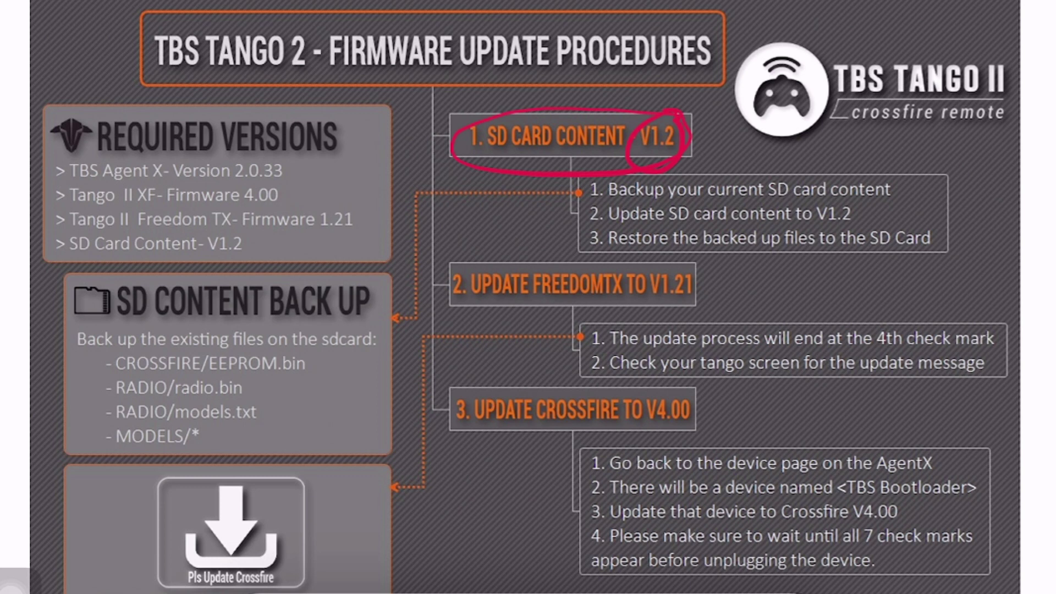
pyautogui.moveTo(237, 378)
pyautogui.mouseDown()
pyautogui.moveTo(206, 381)
pyautogui.moveTo(254, 380)
pyautogui.mouseUp()
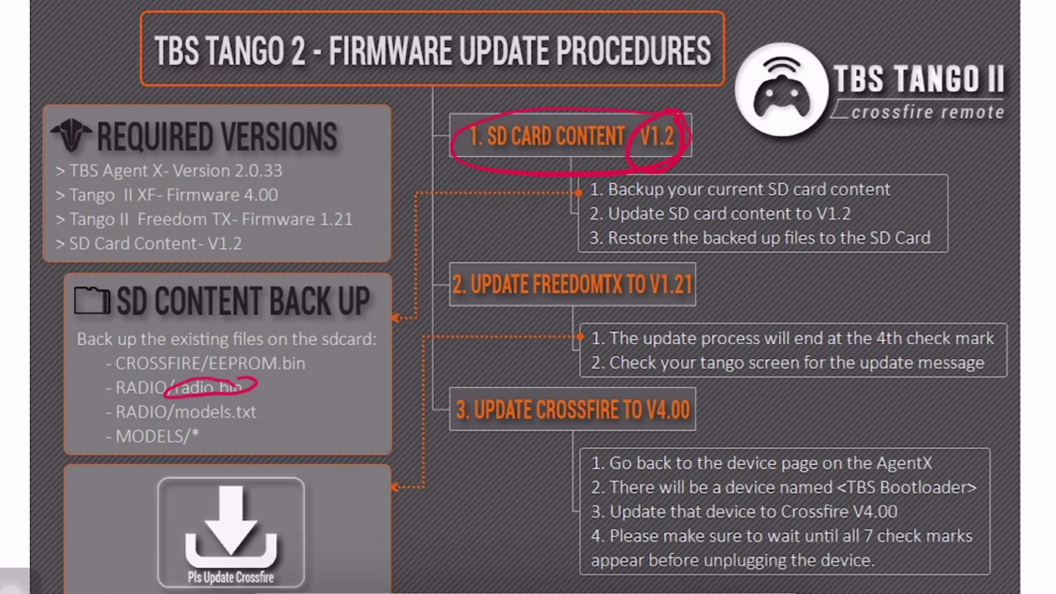
pyautogui.moveTo(263, 406)
pyautogui.mouseDown()
pyautogui.moveTo(193, 403)
pyautogui.moveTo(250, 431)
pyautogui.moveTo(267, 408)
pyautogui.mouseUp()
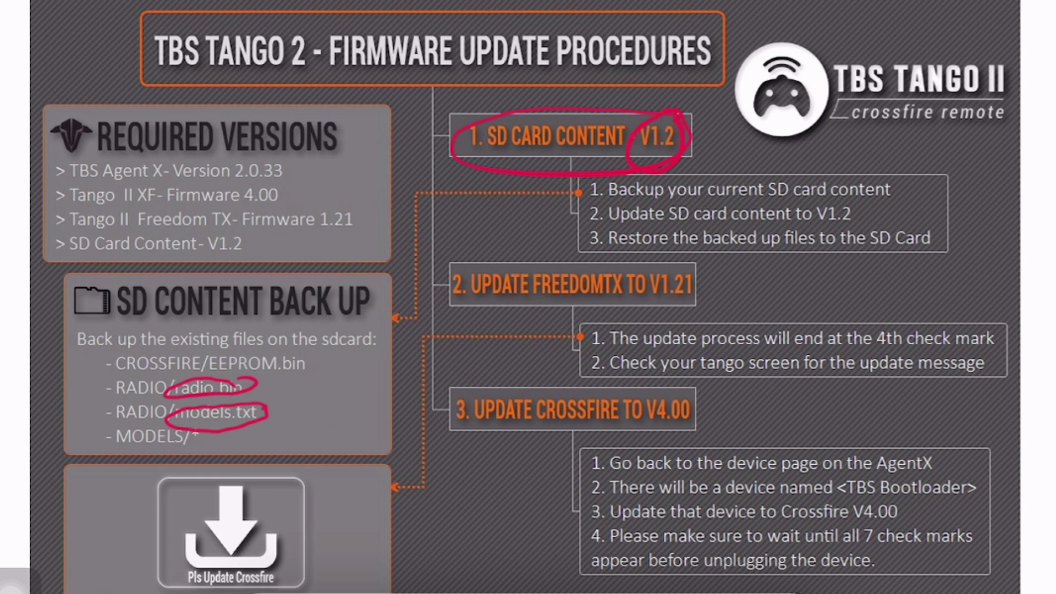
pyautogui.moveTo(185, 425)
pyautogui.mouseDown()
pyautogui.moveTo(180, 451)
pyautogui.moveTo(201, 435)
pyautogui.mouseUp()
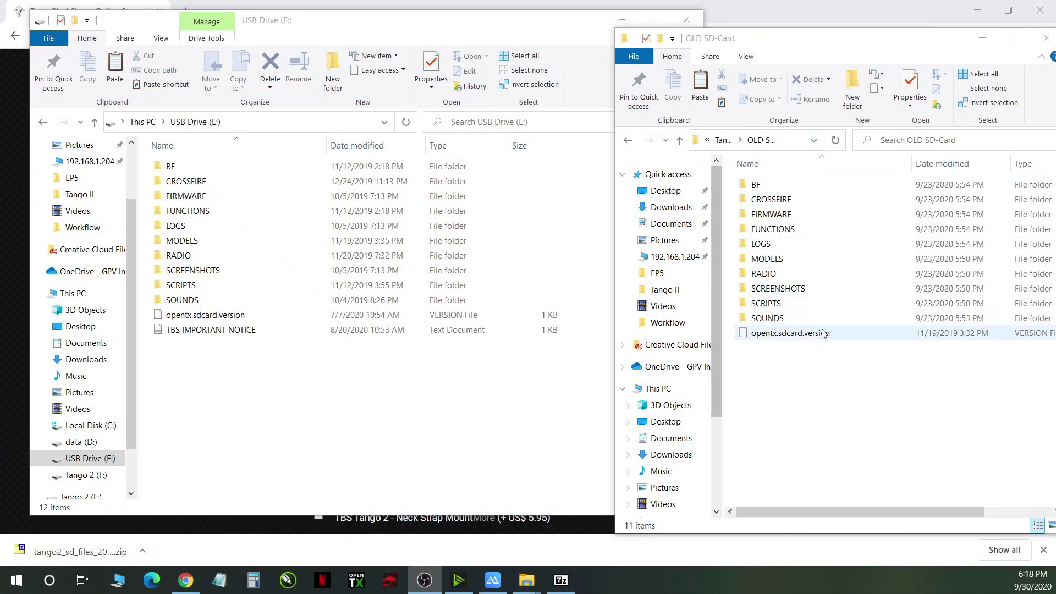
# Step: Copy EEPROM.bin from the backup's CROSSFIRE folder into the CROSSFIRE folder on USB Drive (E:), replacing the existing file
pyautogui.click(847, 437)
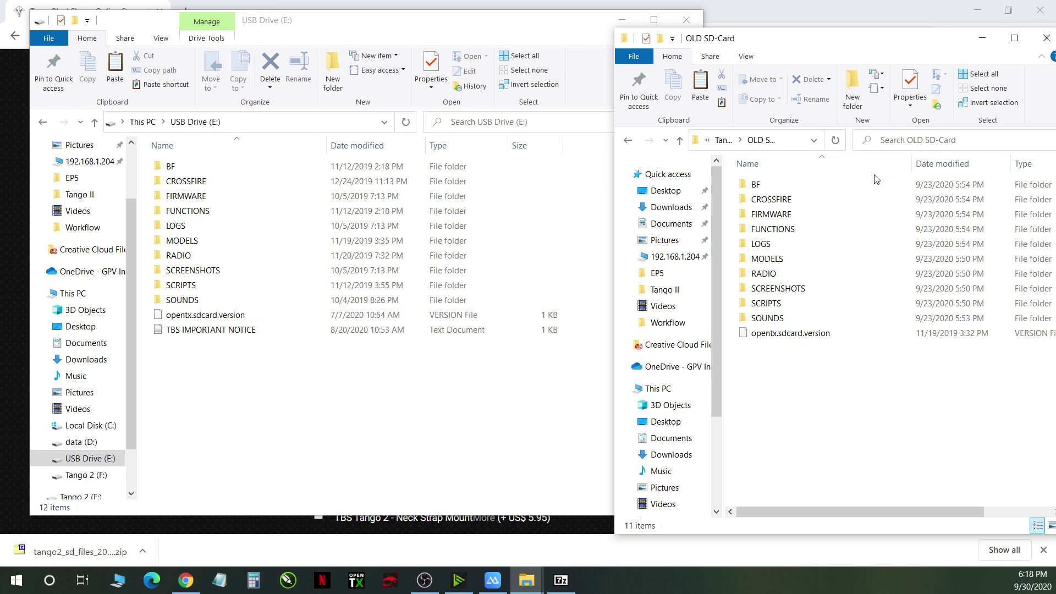
pyautogui.doubleClick(783, 199)
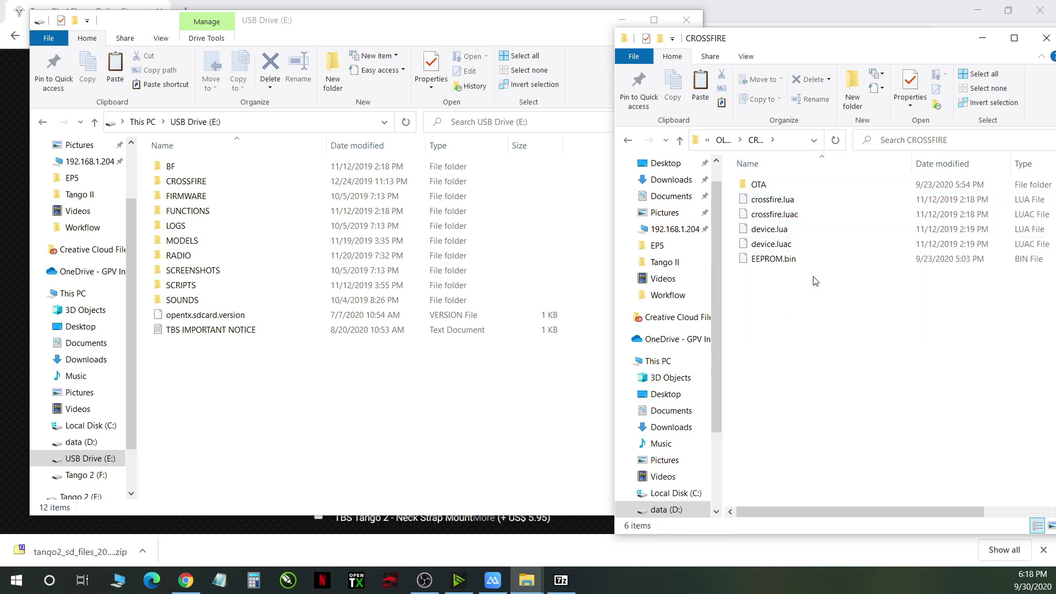
pyautogui.click(800, 262)
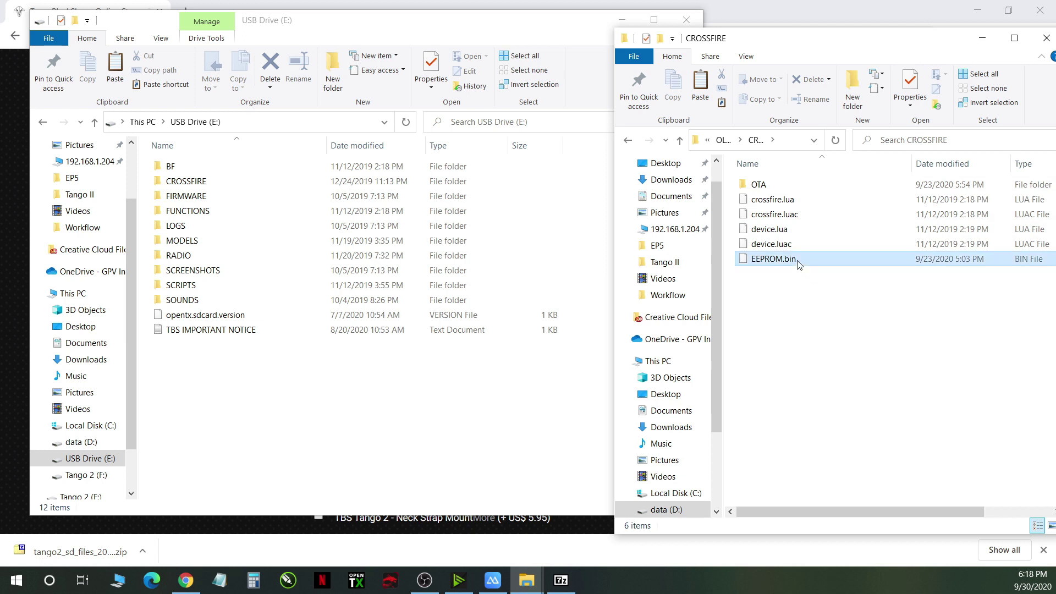
pyautogui.rightClick(798, 263)
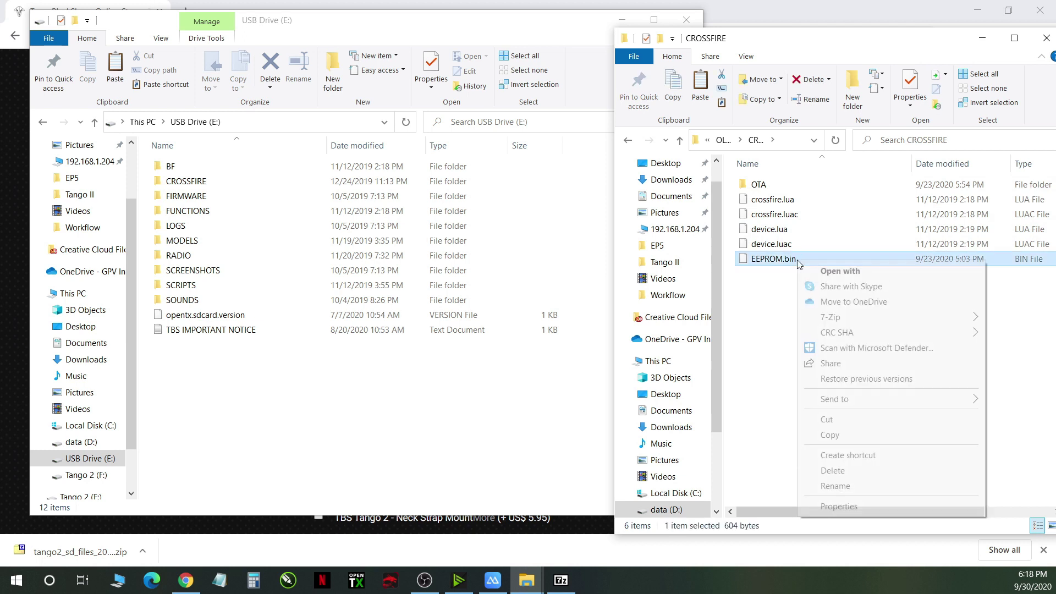
pyautogui.click(831, 436)
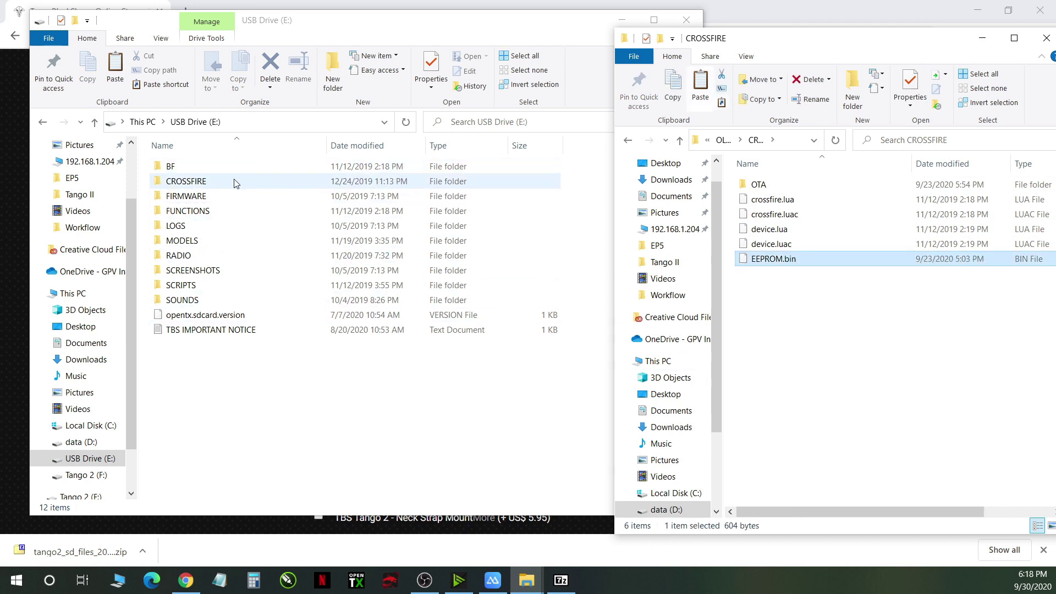
pyautogui.doubleClick(214, 182)
pyautogui.rightClick(231, 299)
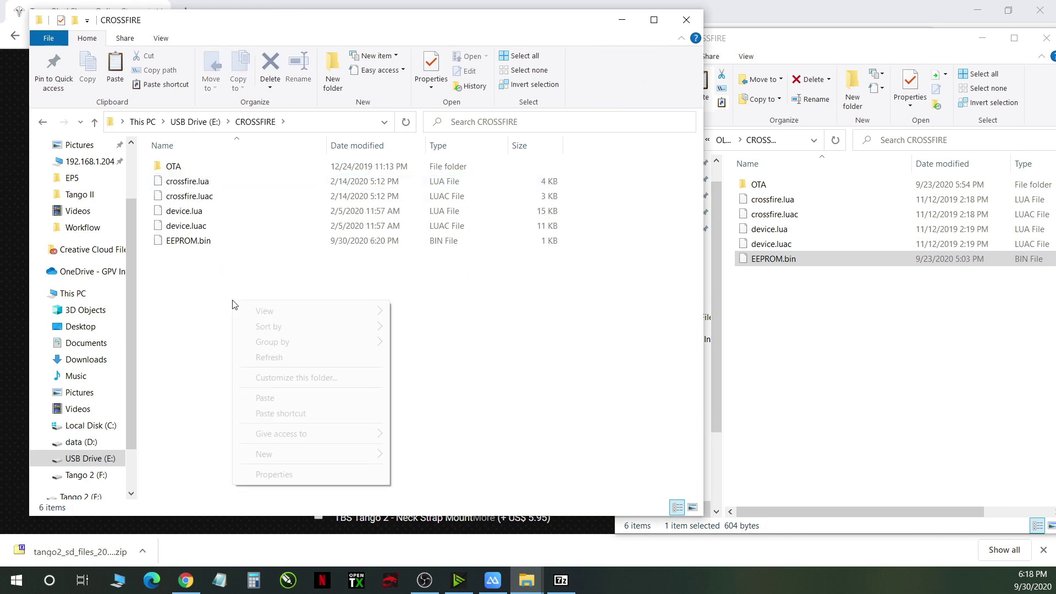
pyautogui.click(284, 401)
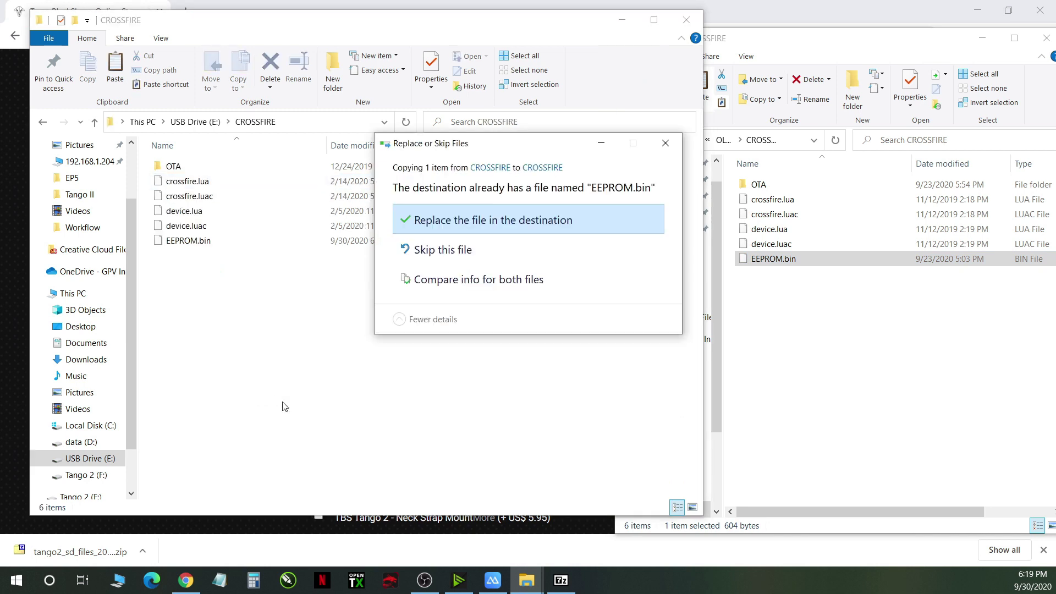
pyautogui.click(445, 219)
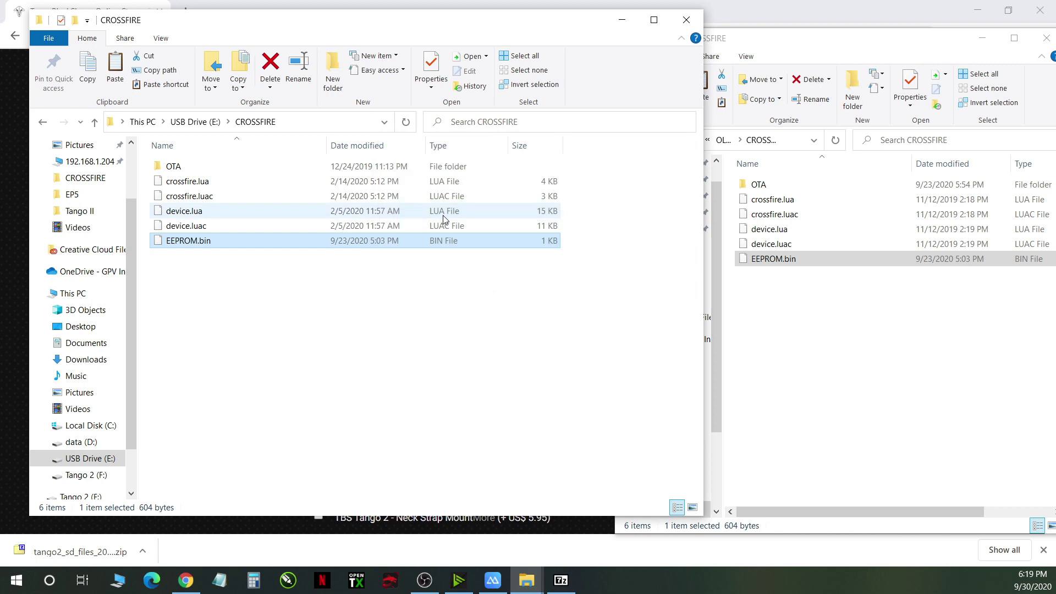
# Step: Open the RADIO folder on USB Drive (E:) and the matching RADIO folder in the OLD SD-Card backup
pyautogui.click(197, 122)
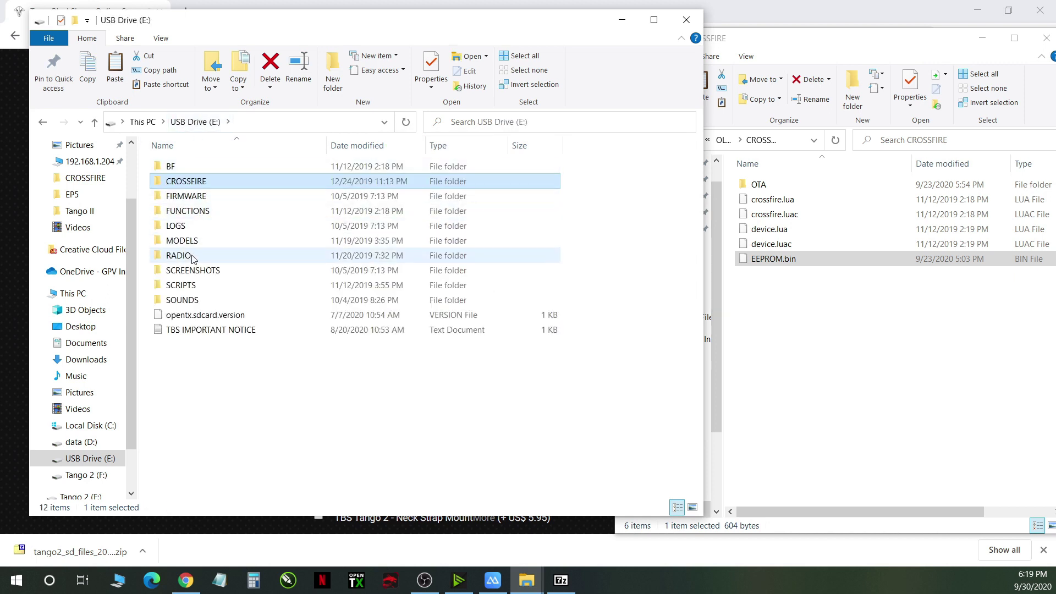
pyautogui.click(190, 256)
pyautogui.doubleClick(191, 257)
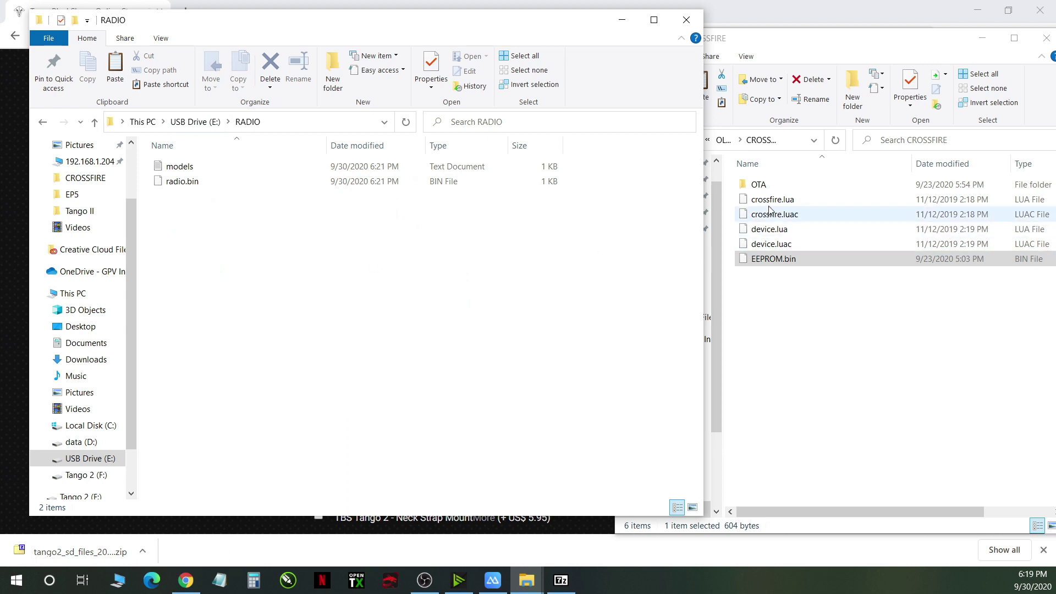
pyautogui.click(749, 165)
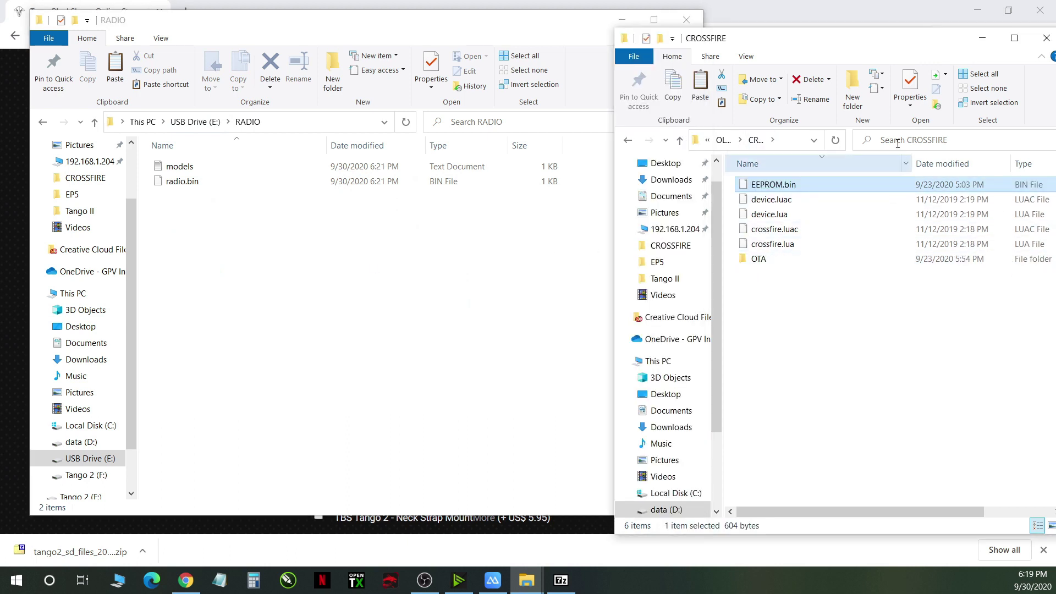
pyautogui.scroll(-1, 674, 407)
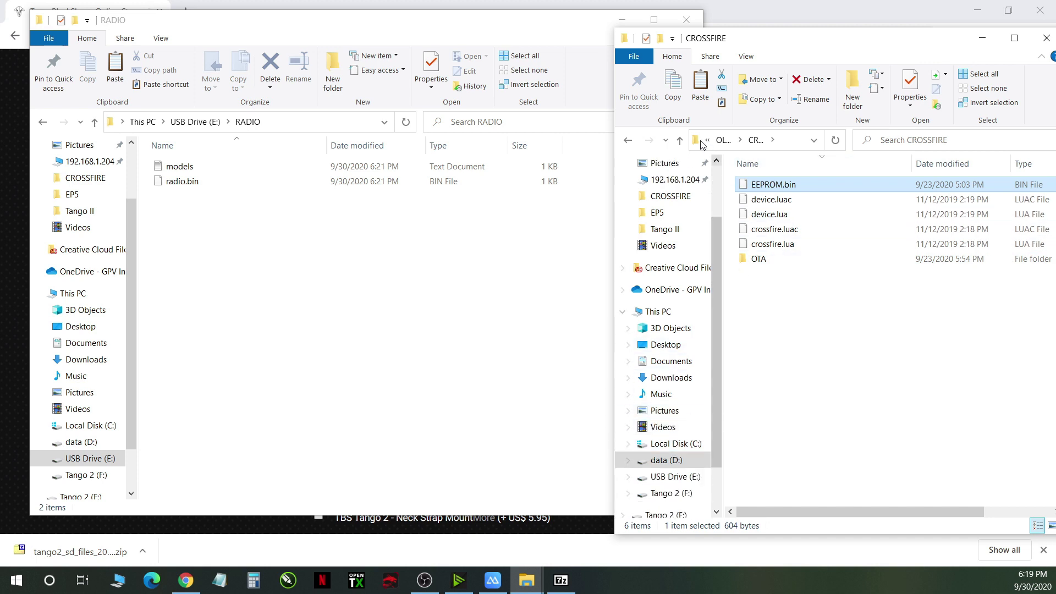
pyautogui.click(628, 140)
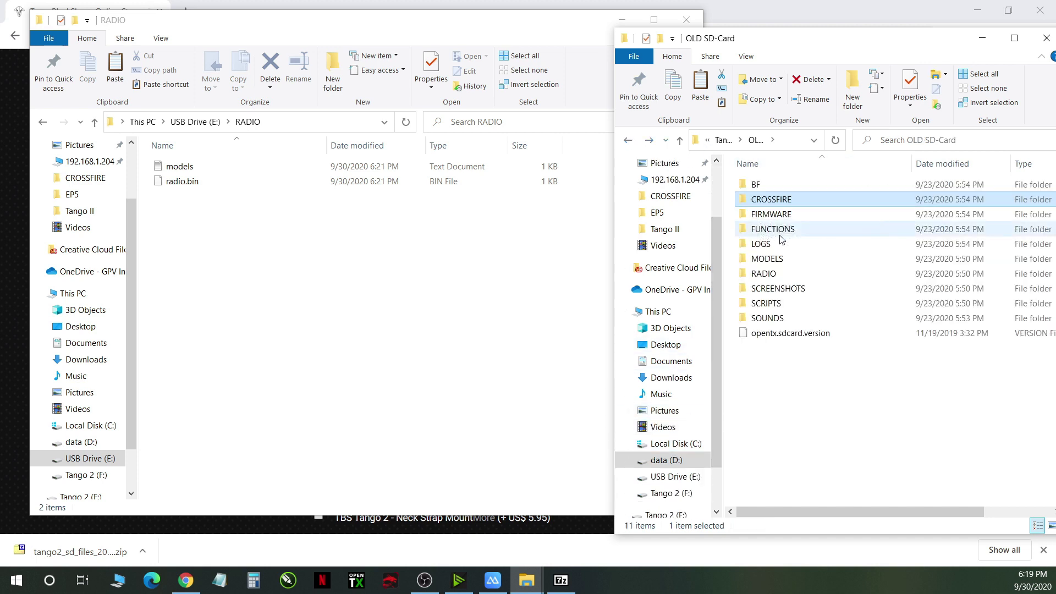
pyautogui.doubleClick(763, 274)
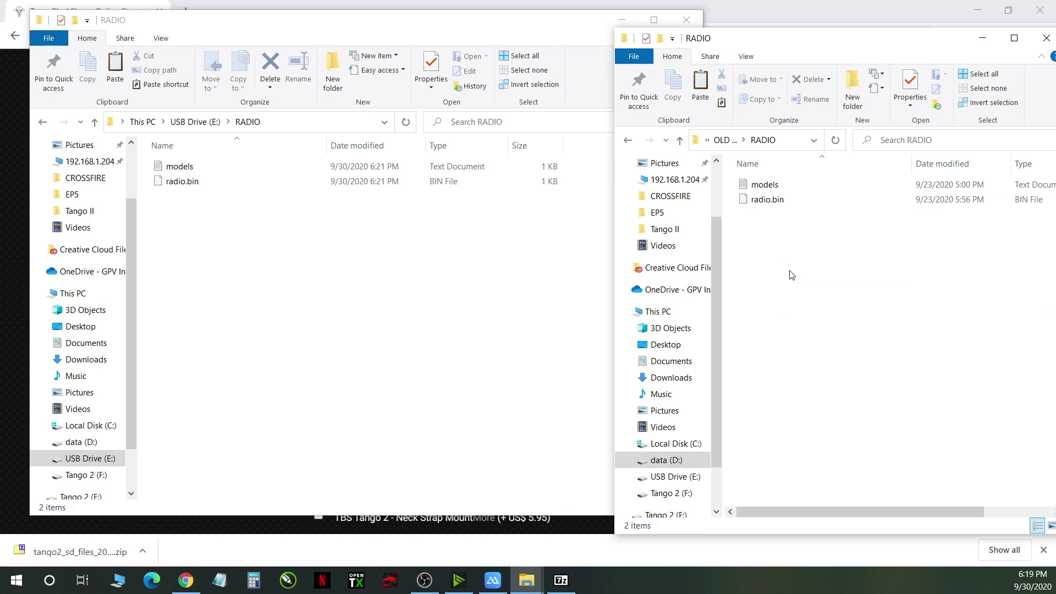
# Step: Copy radio.bin from the backup's RADIO folder into the RADIO folder on USB Drive (E:), replacing the existing file
pyautogui.click(759, 200)
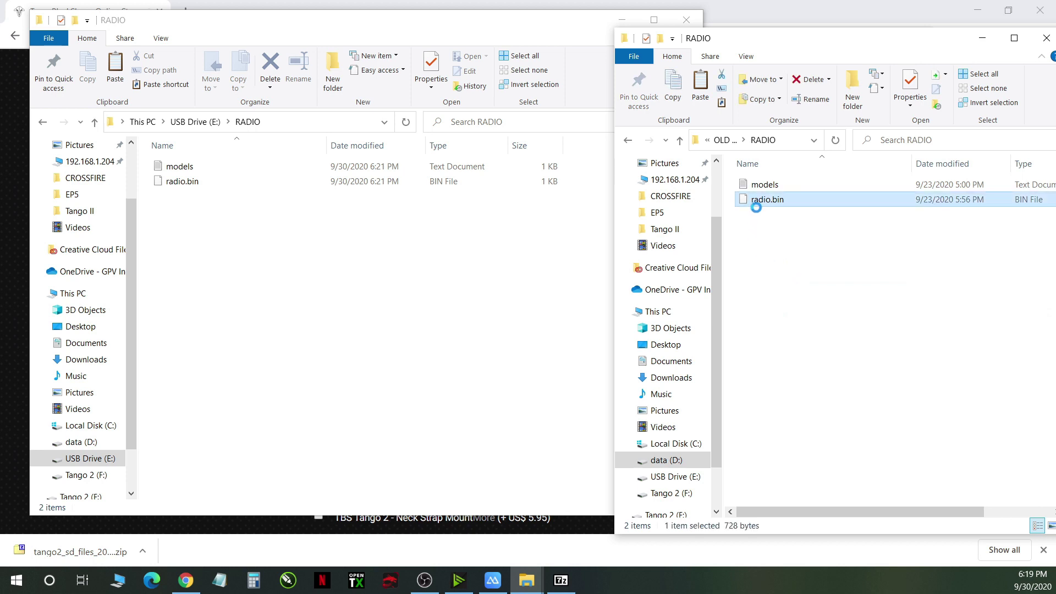
pyautogui.rightClick(755, 200)
pyautogui.click(795, 374)
pyautogui.rightClick(256, 252)
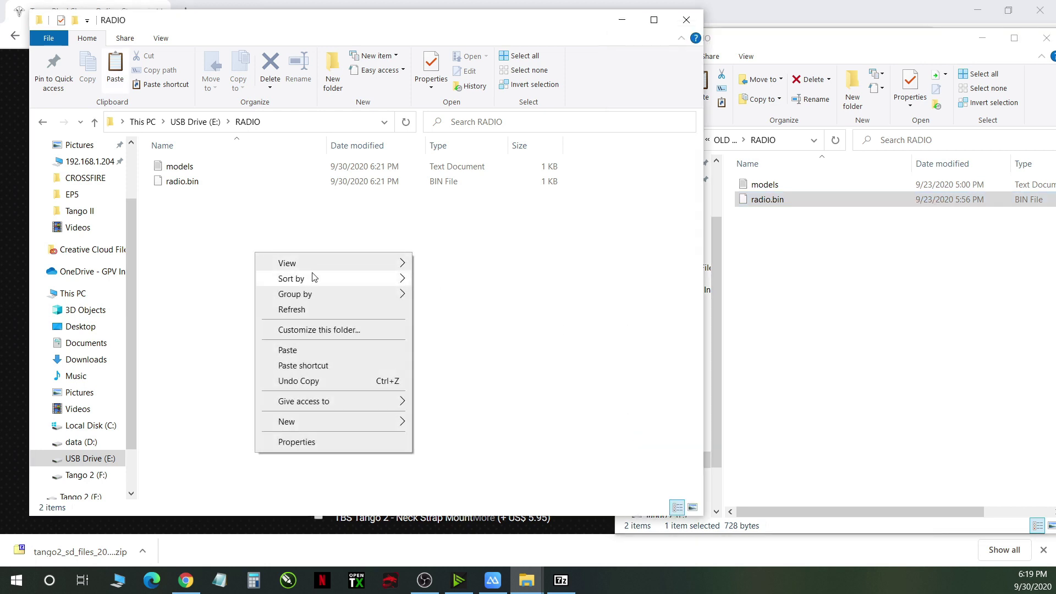
pyautogui.click(305, 354)
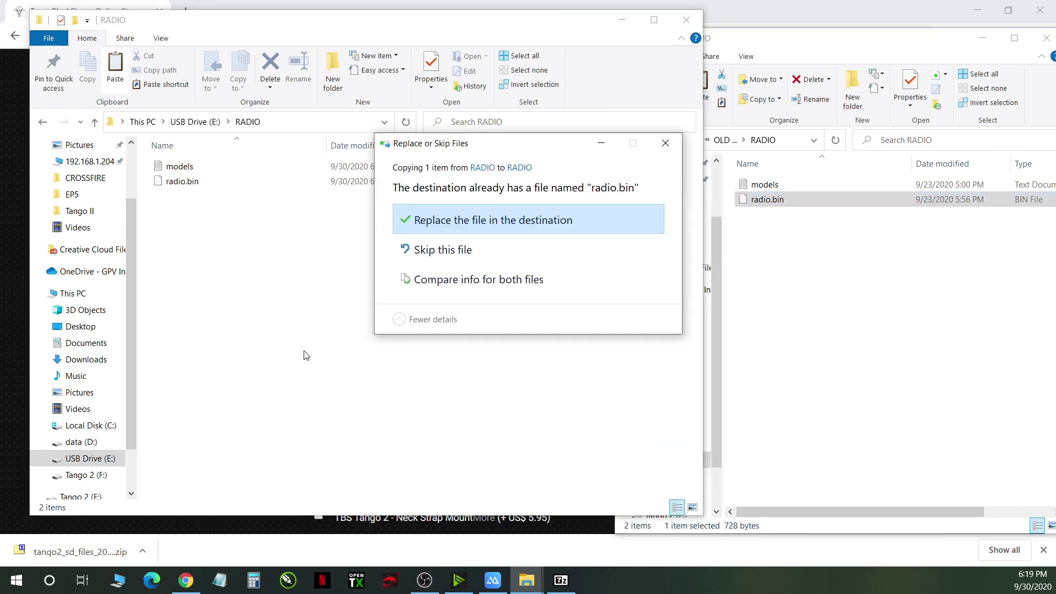
pyautogui.click(448, 222)
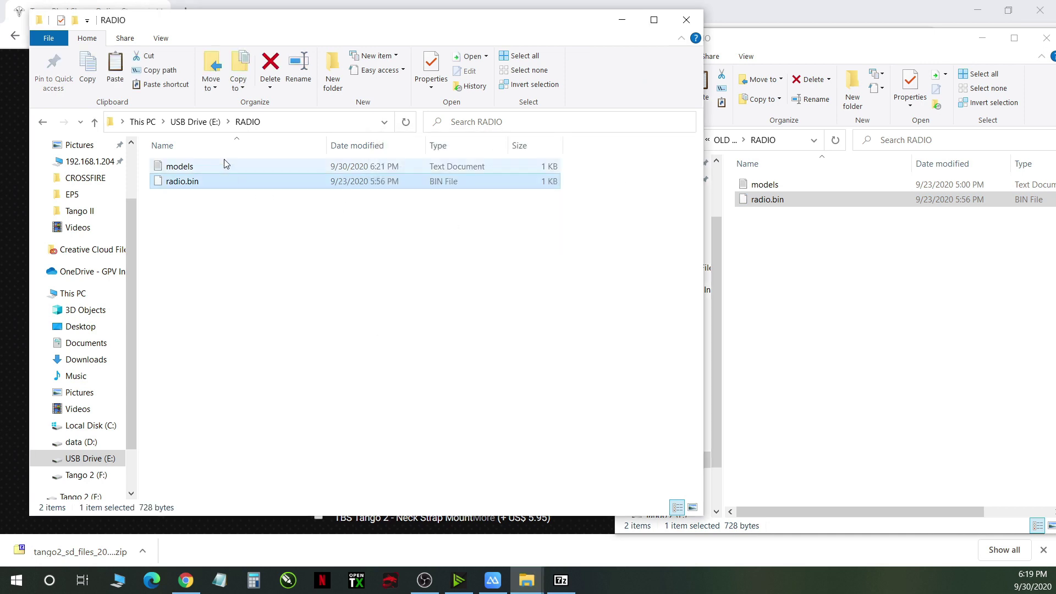
# Step: Copy models.txt from the backup's RADIO folder into the RADIO folder on USB Drive (E:), replacing the existing file
pyautogui.click(196, 121)
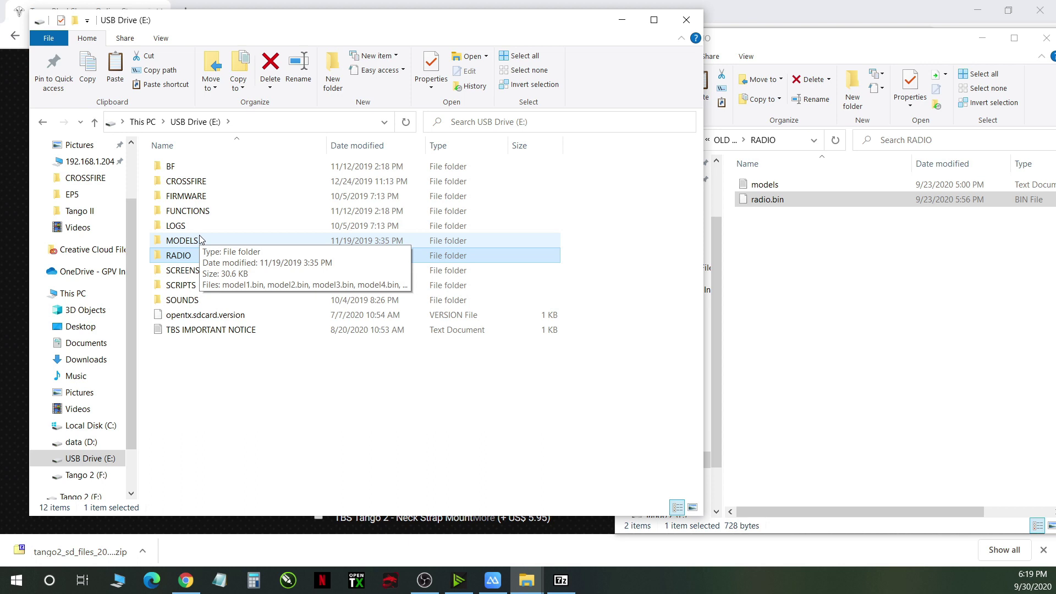
pyautogui.doubleClick(194, 255)
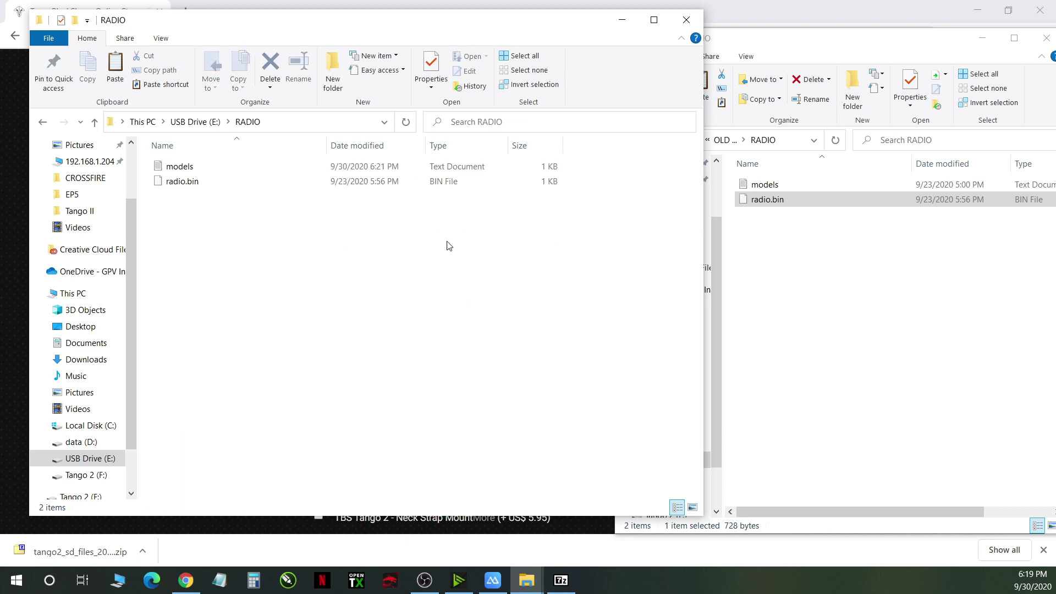
pyautogui.click(783, 200)
pyautogui.click(781, 185)
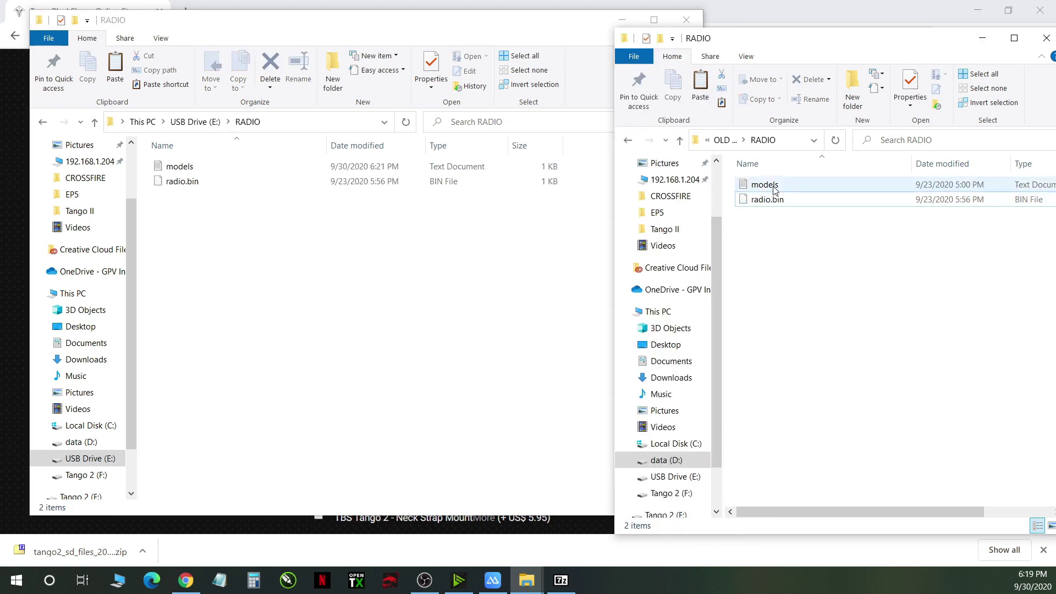
pyautogui.rightClick(789, 188)
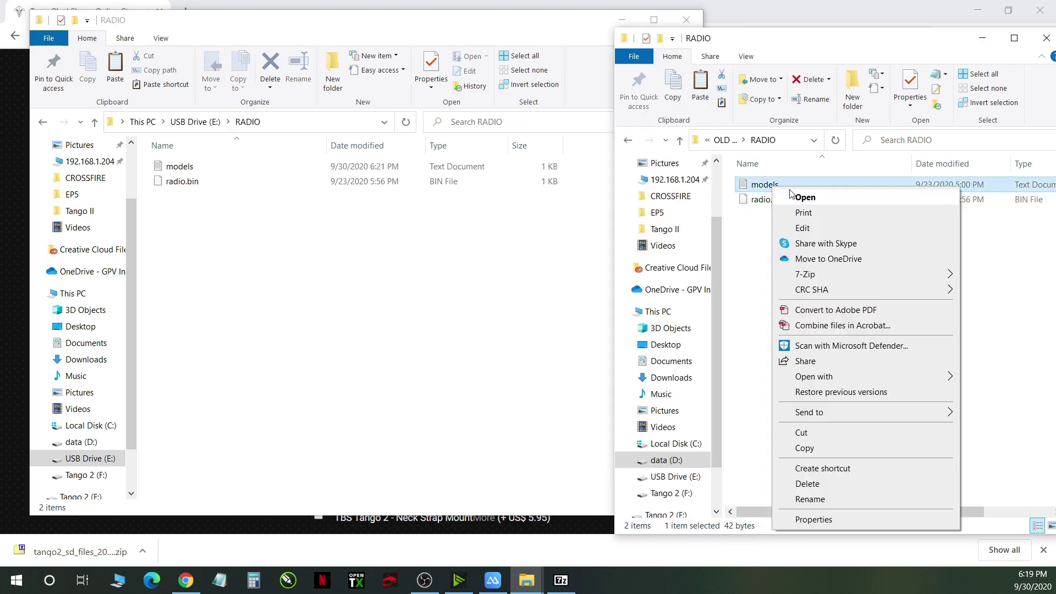
pyautogui.click(803, 447)
pyautogui.rightClick(363, 294)
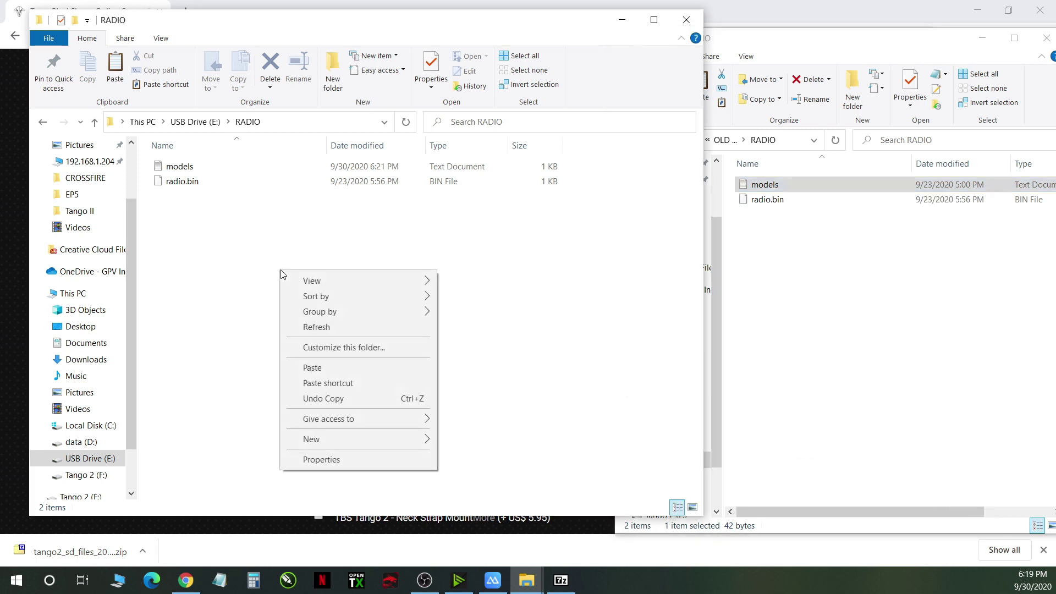
pyautogui.click(358, 369)
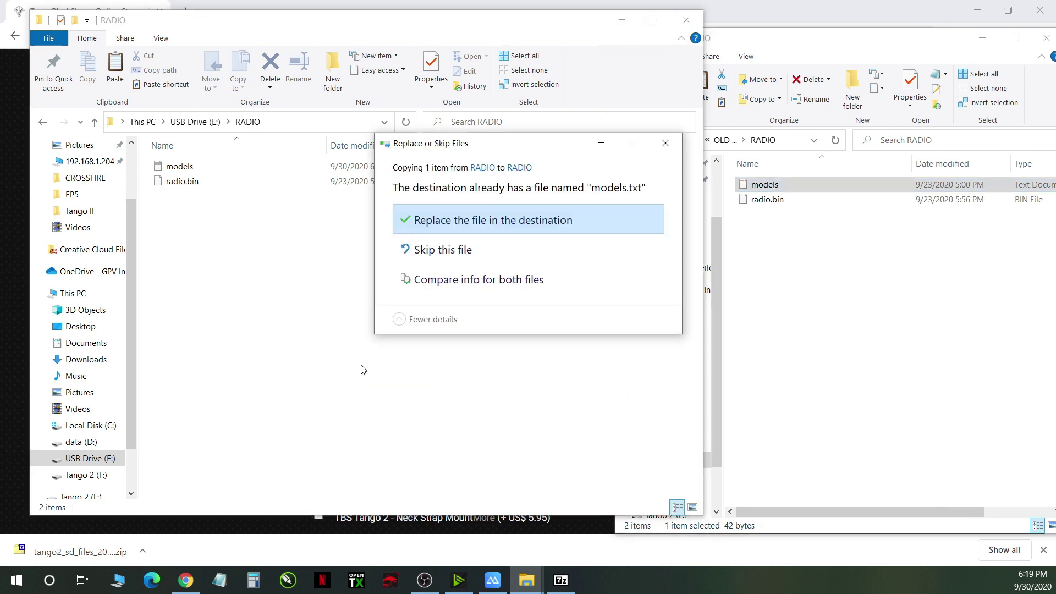
pyautogui.click(458, 220)
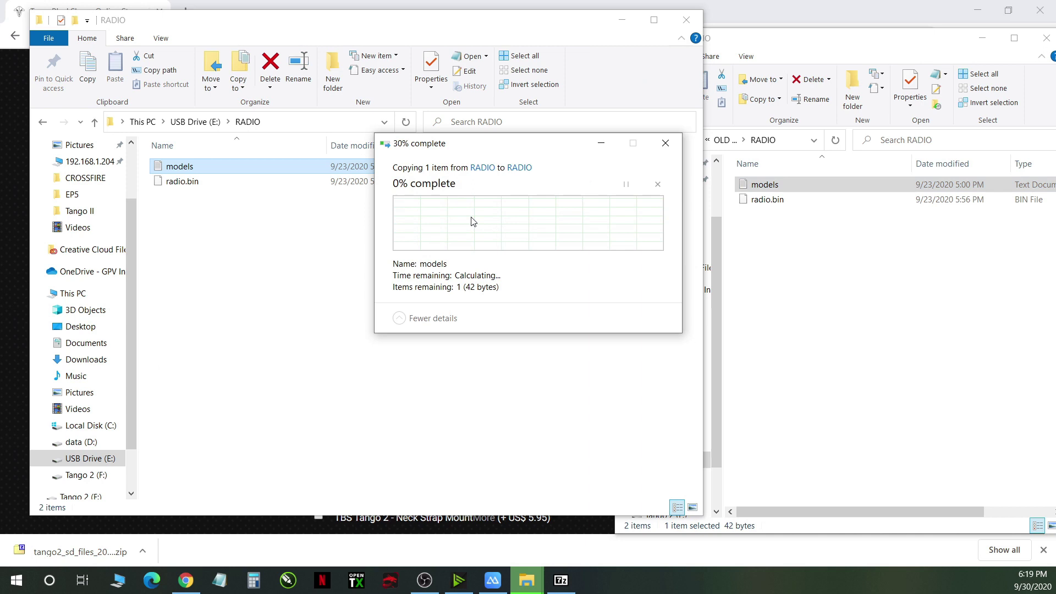
# Step: Open the MODELS folder on USB Drive (E:) and the matching MODELS folder in the OLD SD-Card backup
pyautogui.click(188, 122)
pyautogui.doubleClick(180, 246)
pyautogui.click(794, 268)
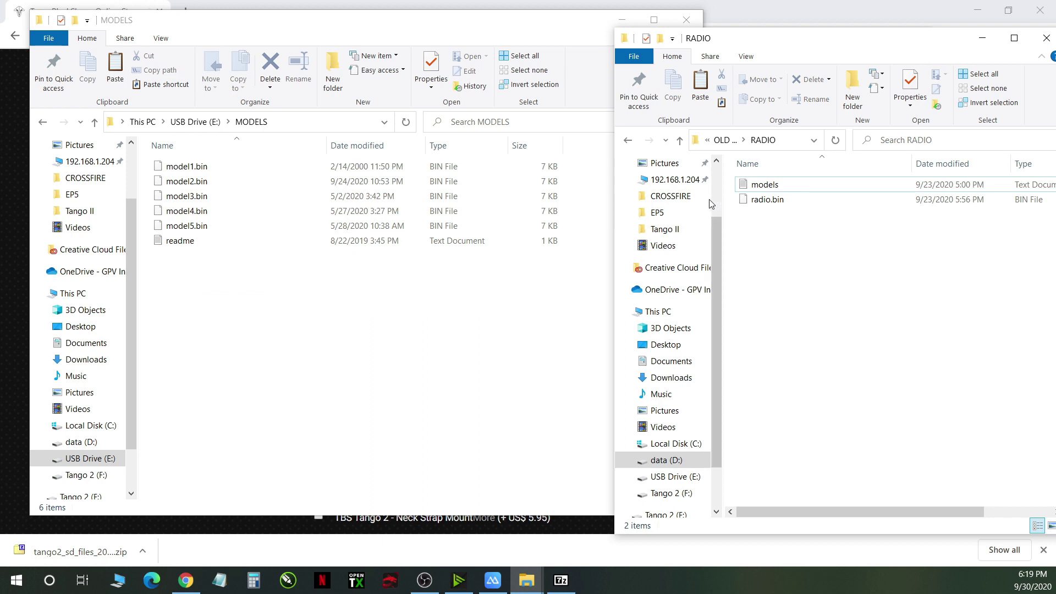
pyautogui.click(628, 141)
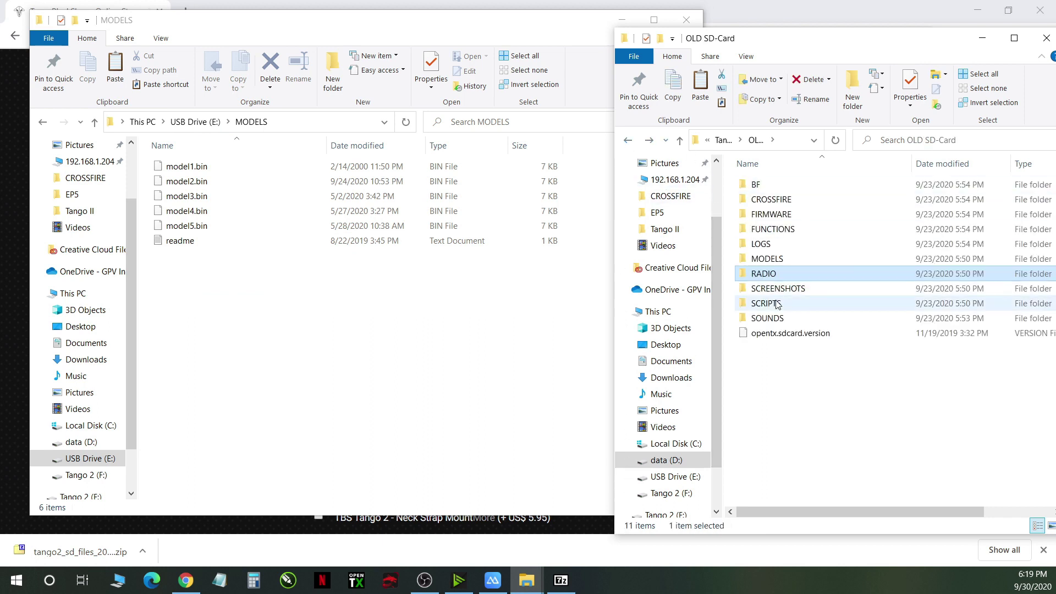
pyautogui.click(768, 260)
pyautogui.doubleClick(768, 260)
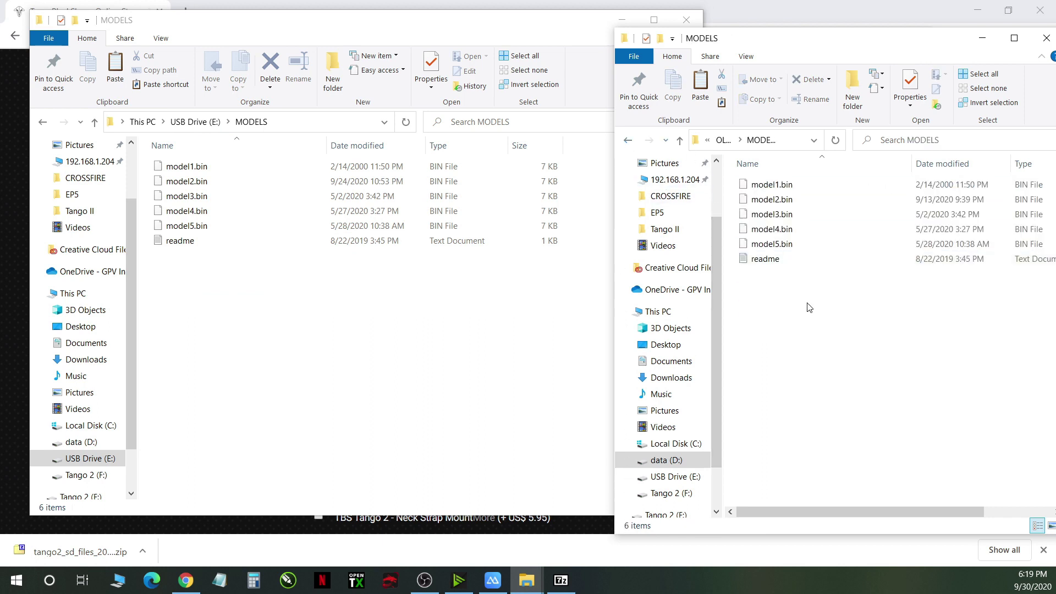
# Step: Copy all files from the backup's MODELS folder into the MODELS folder on USB Drive (E:), replacing the existing files
pyautogui.hotkey('ctrl', 'a')
pyautogui.rightClick(824, 252)
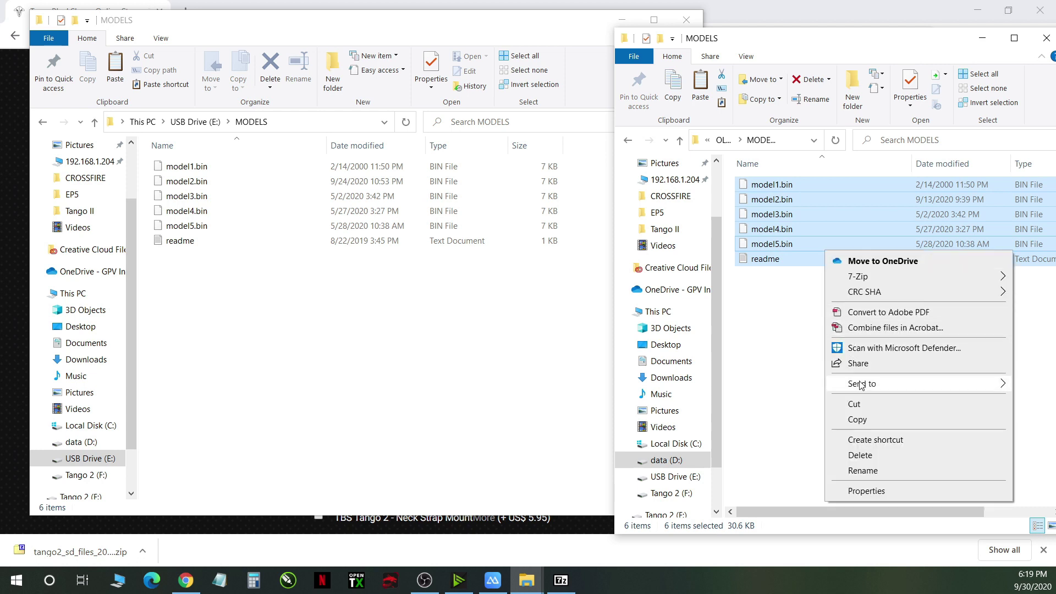
pyautogui.click(856, 419)
pyautogui.rightClick(292, 330)
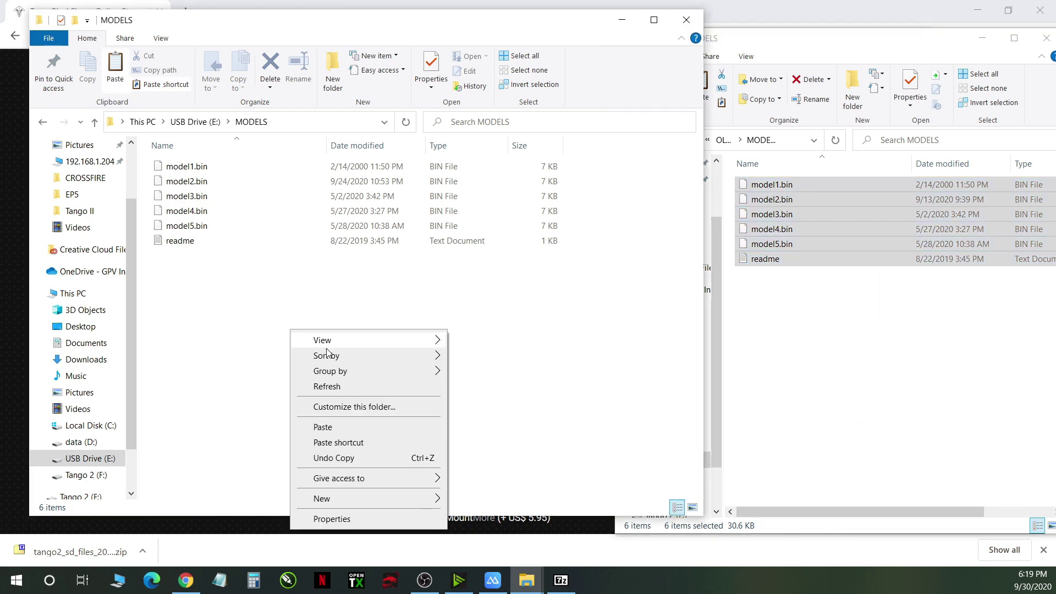
pyautogui.click(325, 428)
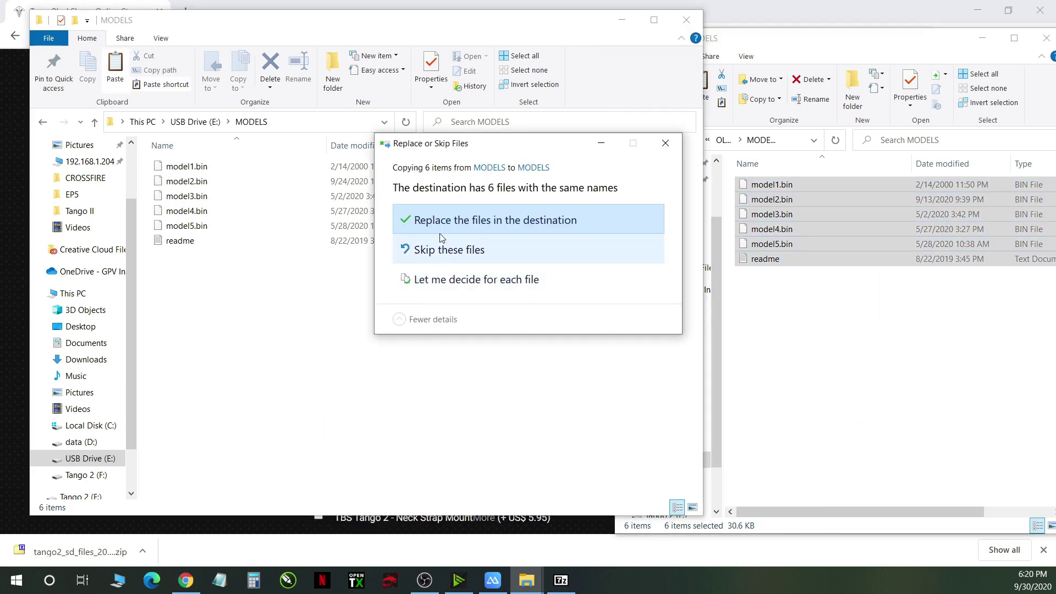
pyautogui.click(440, 221)
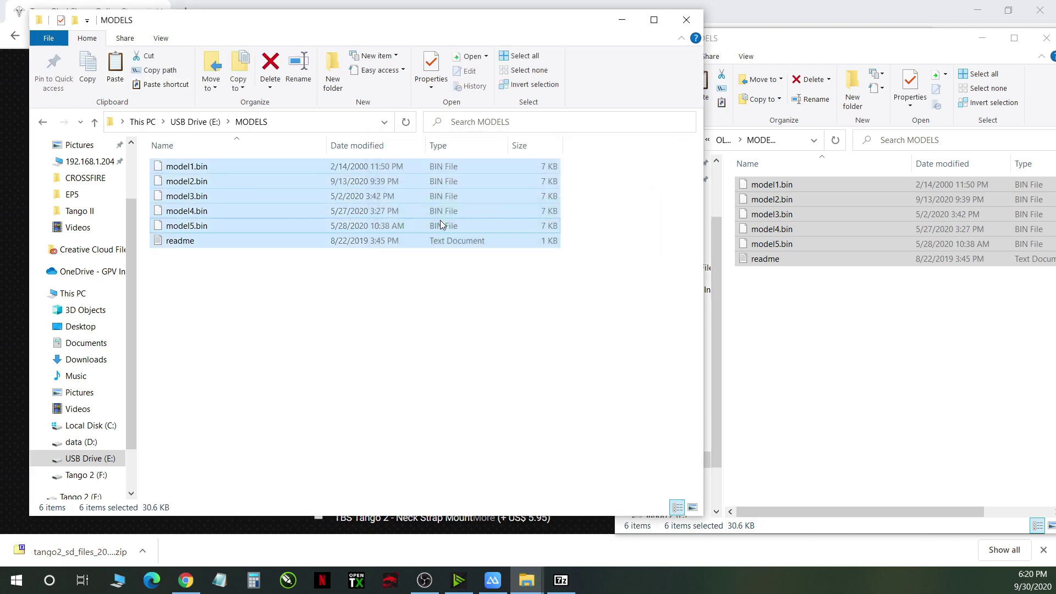
# Step: Close the File Explorer windows and return to the TBS Tango 2 product page in Chrome
pyautogui.click(686, 19)
pyautogui.click(625, 38)
pyautogui.click(645, 126)
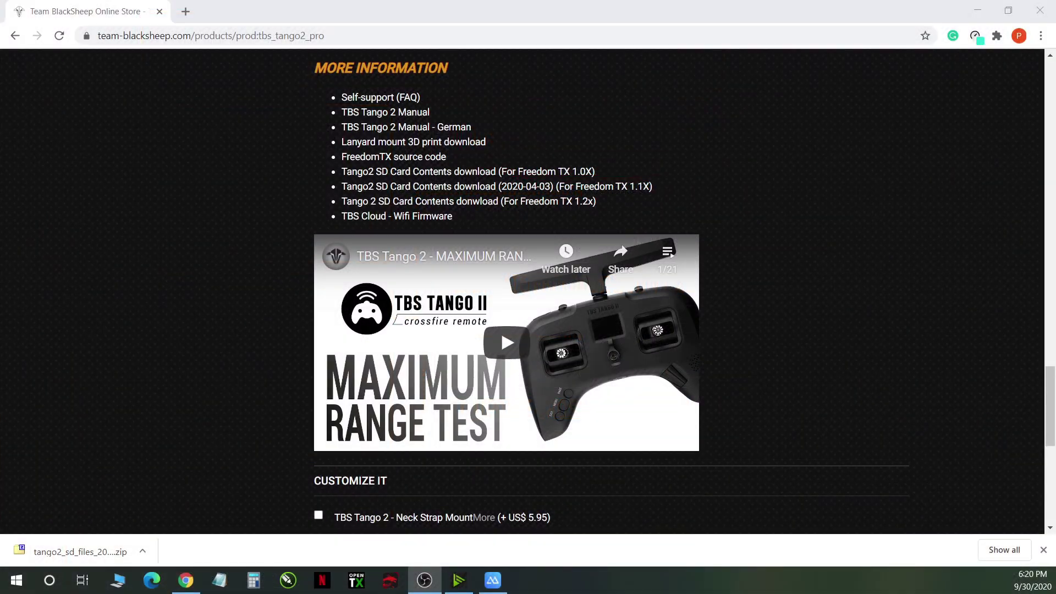
# Step: Open the Software category of the Team BlackSheep shop
pyautogui.scroll(10, 352, 209)
pyautogui.scroll(10, 350, 200)
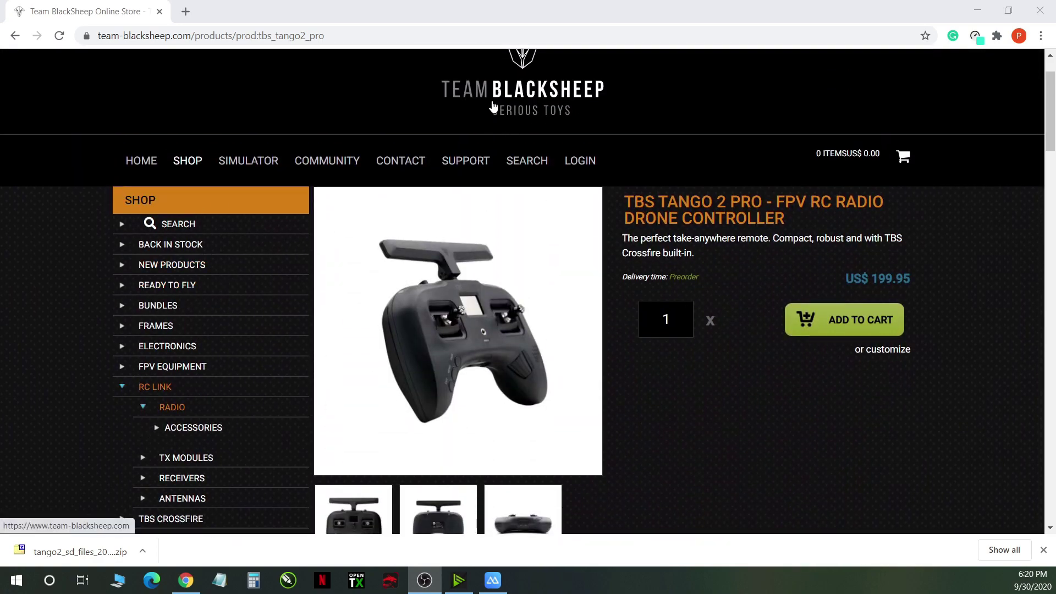
pyautogui.scroll(-12, 214, 326)
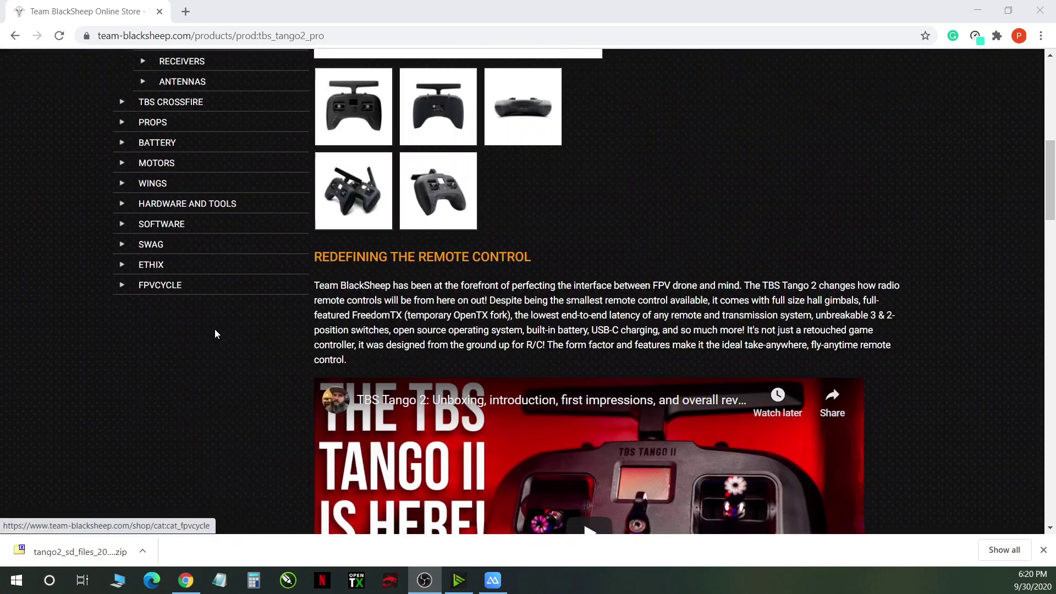
pyautogui.scroll(4, 213, 329)
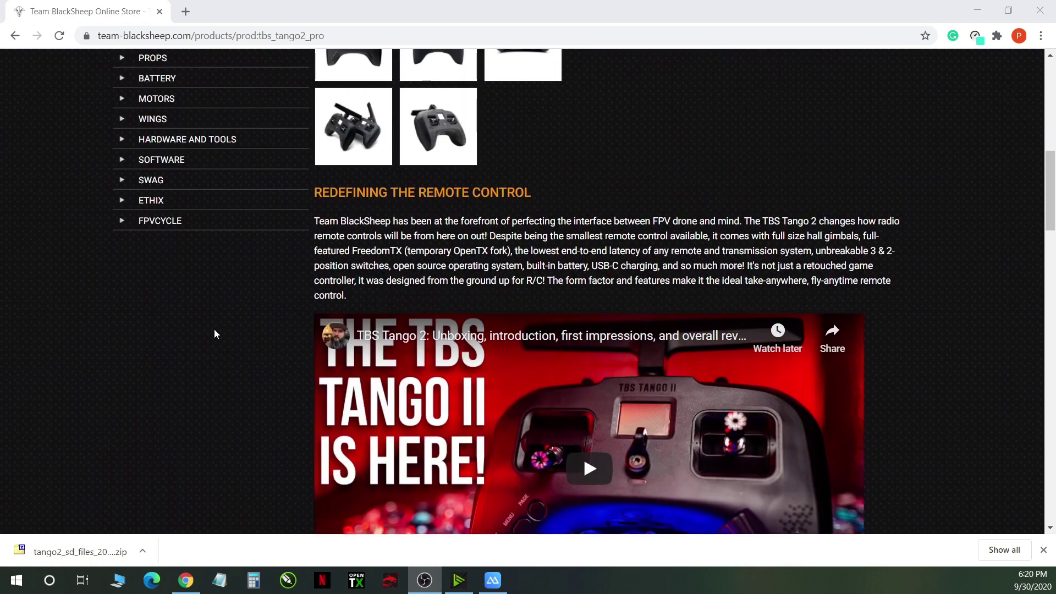
pyautogui.click(166, 163)
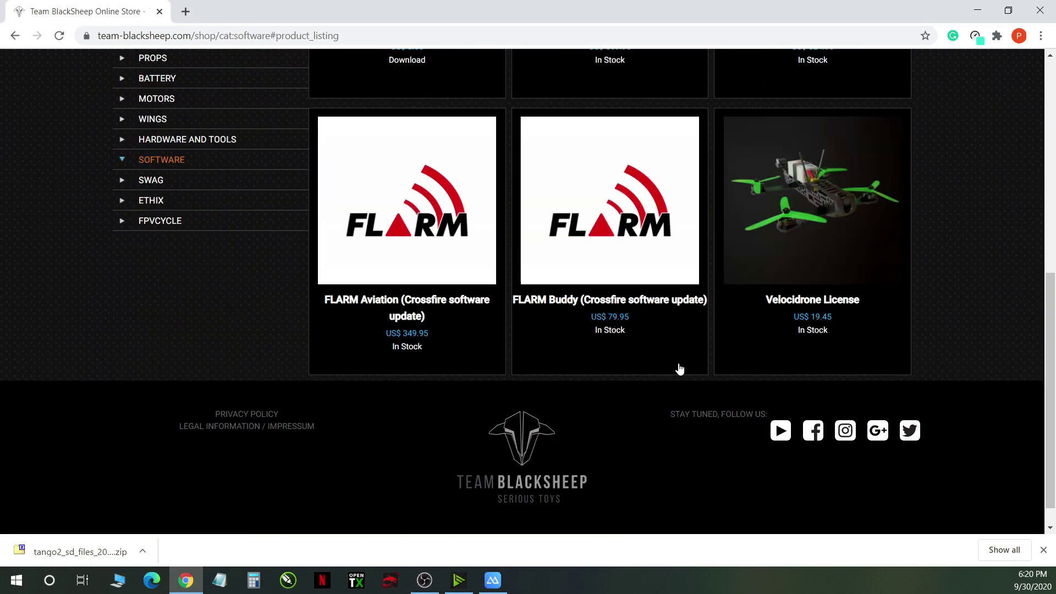
# Step: Open the TBS Agent X product page and look through its Downloads section
pyautogui.scroll(8, 679, 374)
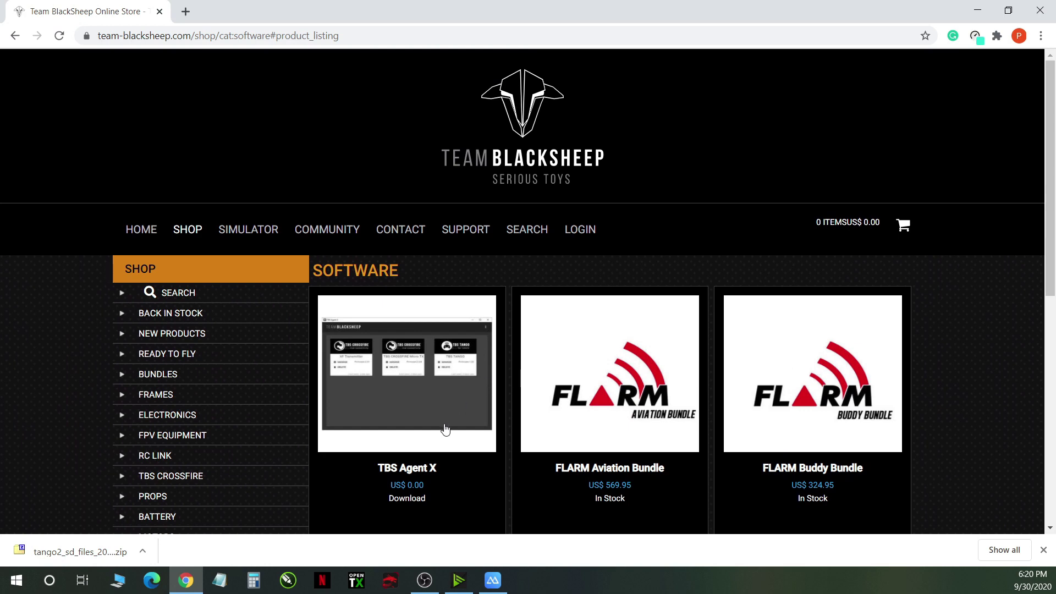
pyautogui.scroll(-3, 424, 436)
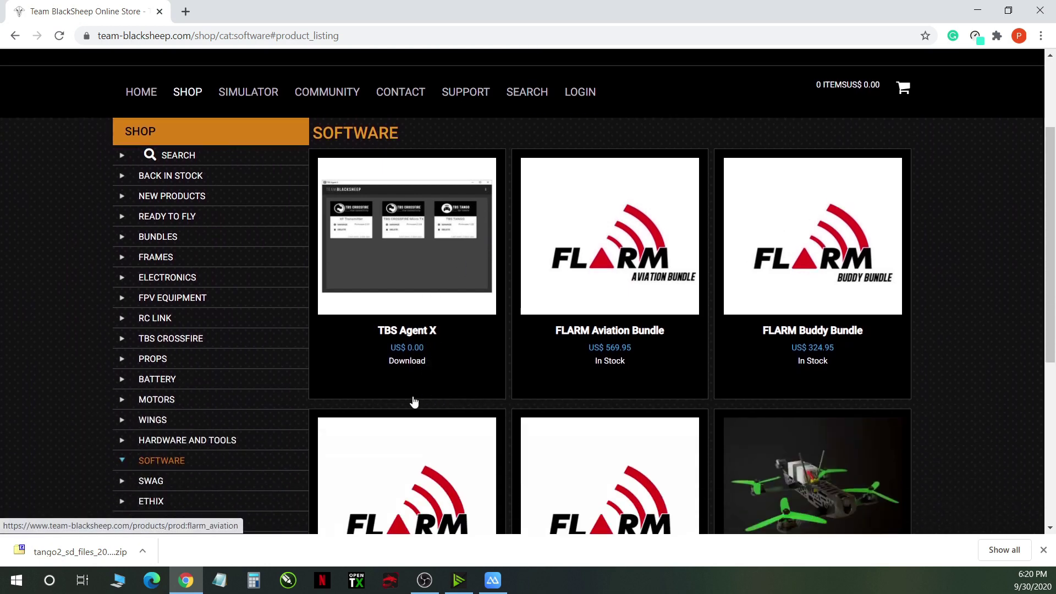
pyautogui.click(414, 273)
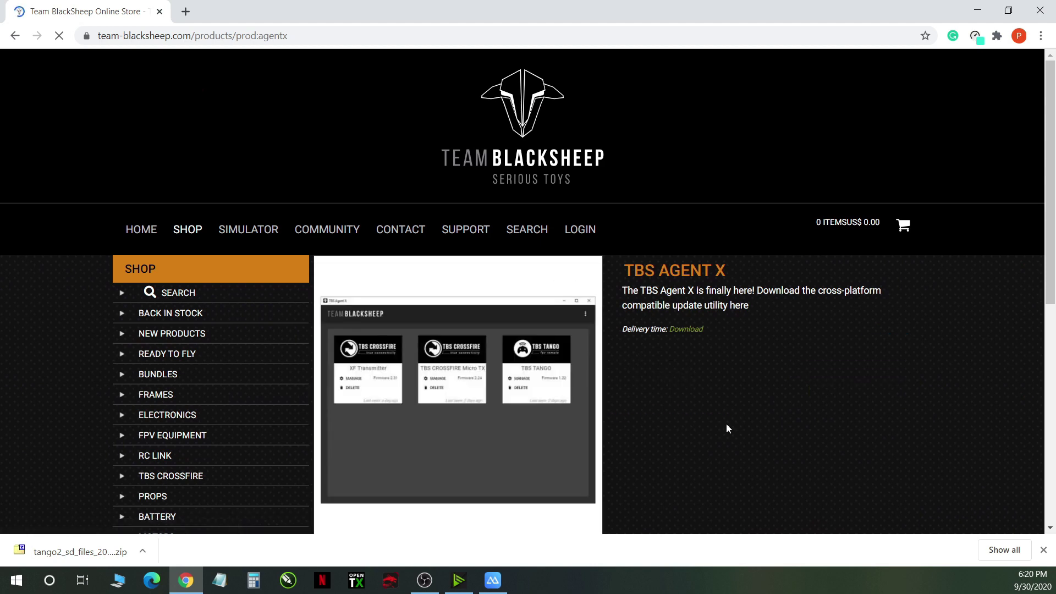
pyautogui.scroll(-3, 737, 435)
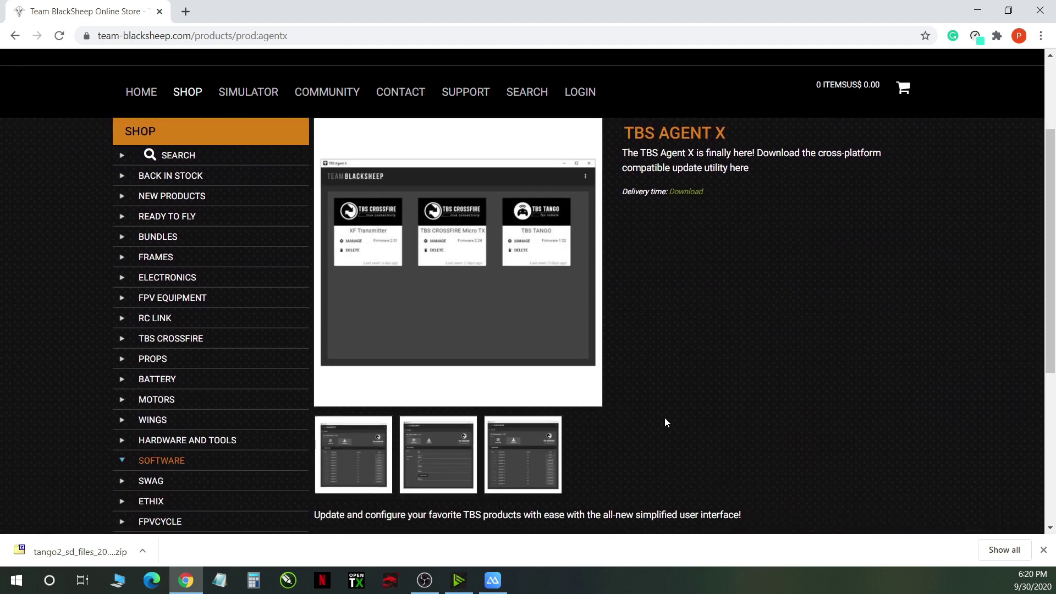
pyautogui.scroll(-1, 665, 418)
pyautogui.scroll(-3, 664, 419)
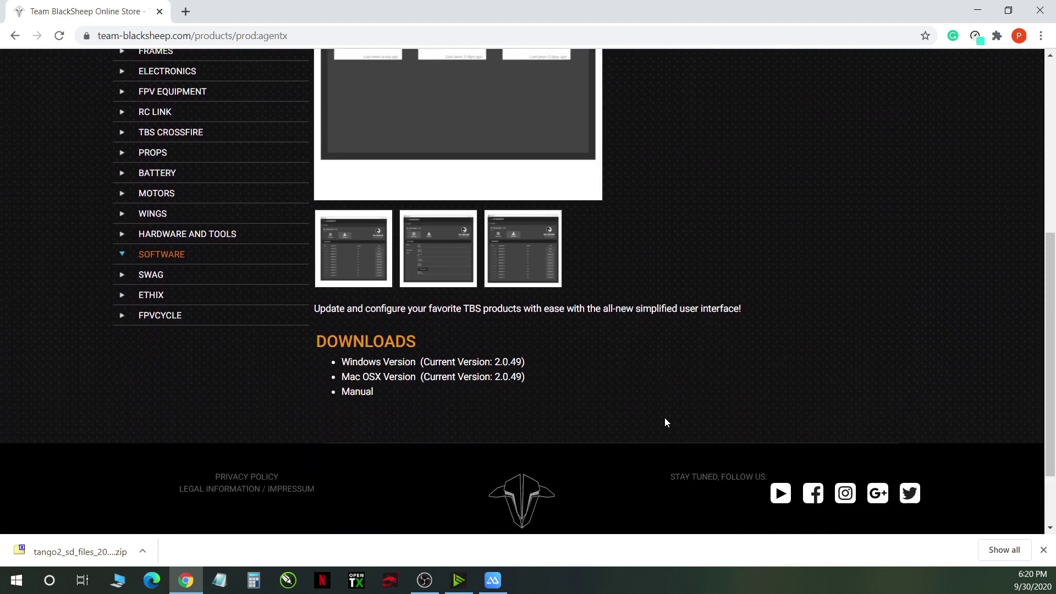
pyautogui.scroll(3, 648, 338)
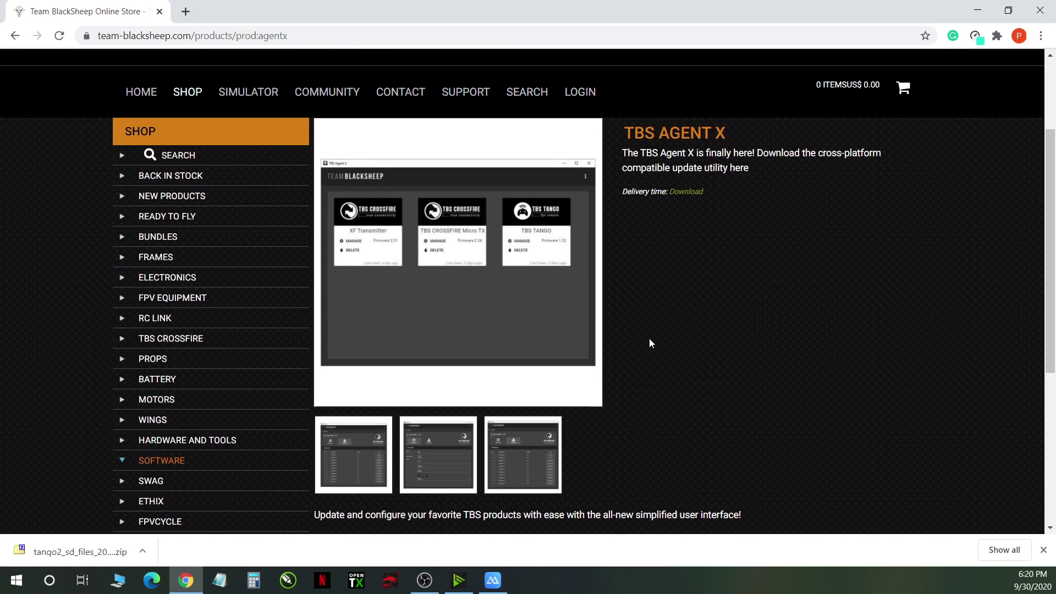